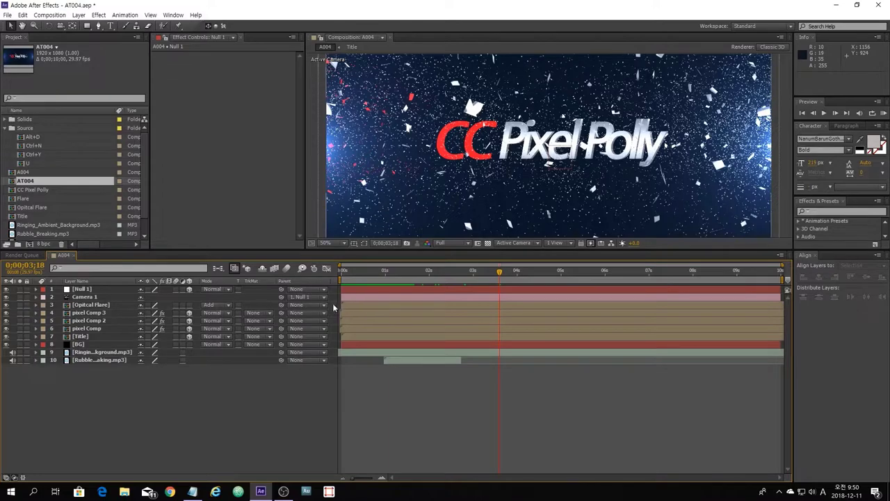
# Step: Create a new composition named AT004 with the HDTV 1080 29.97 preset and a 10-second duration
pyautogui.moveTo(499, 268); pyautogui.dragTo(415, 284)
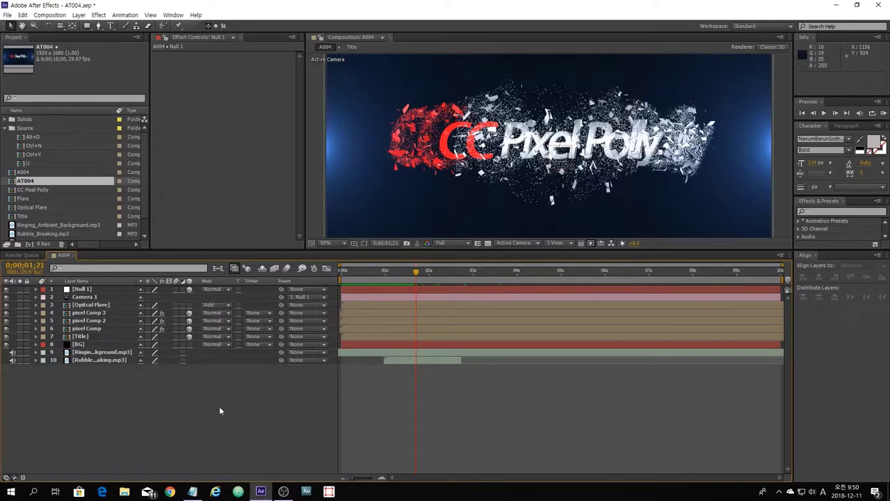
pyautogui.hotkey('ctrl', 'n')
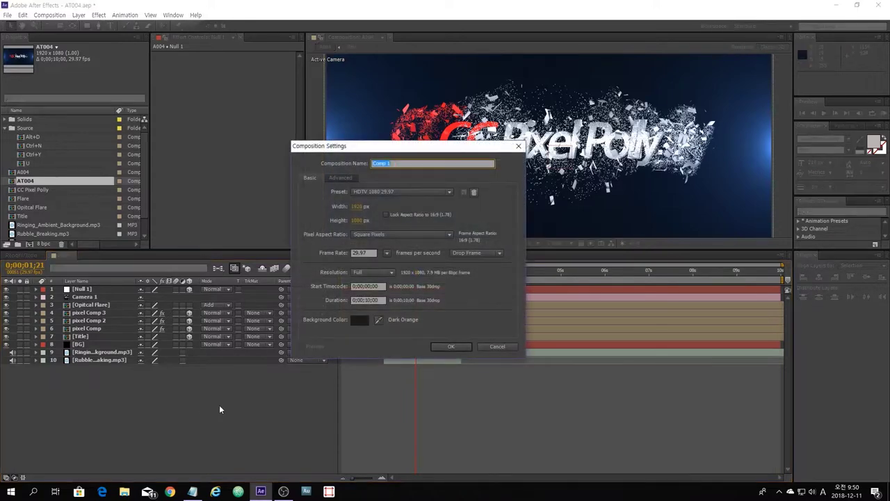
pyautogui.write('A')
pyautogui.click(452, 346)
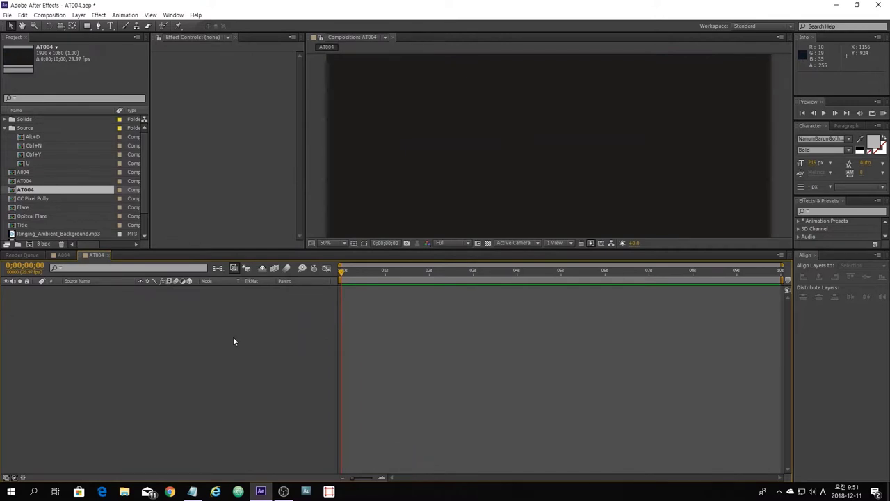
# Step: Add the Title composition as a layer in the new AT004 timeline
pyautogui.click(36, 182)
pyautogui.scroll(-1, 35, 181)
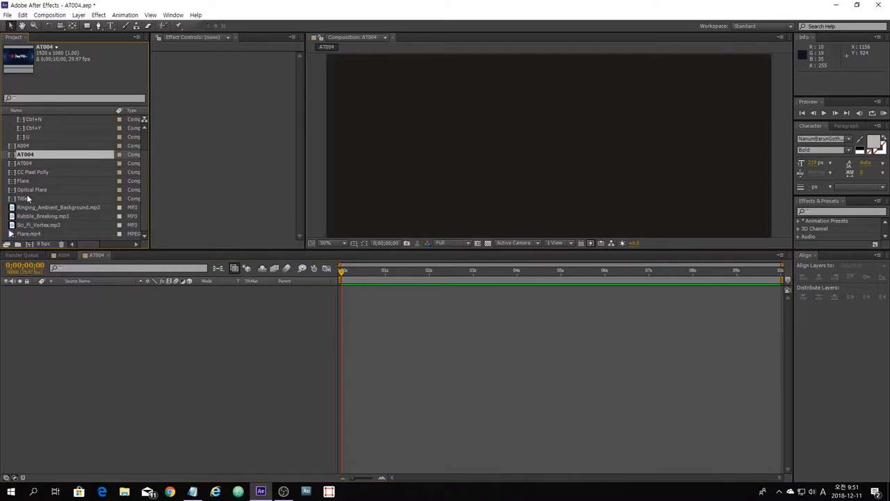
pyautogui.click(24, 199)
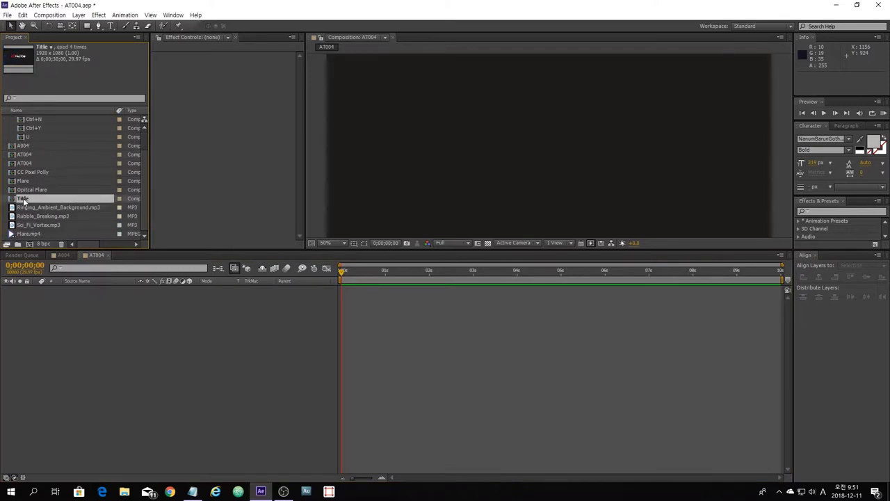
pyautogui.moveTo(26, 200); pyautogui.dragTo(61, 337)
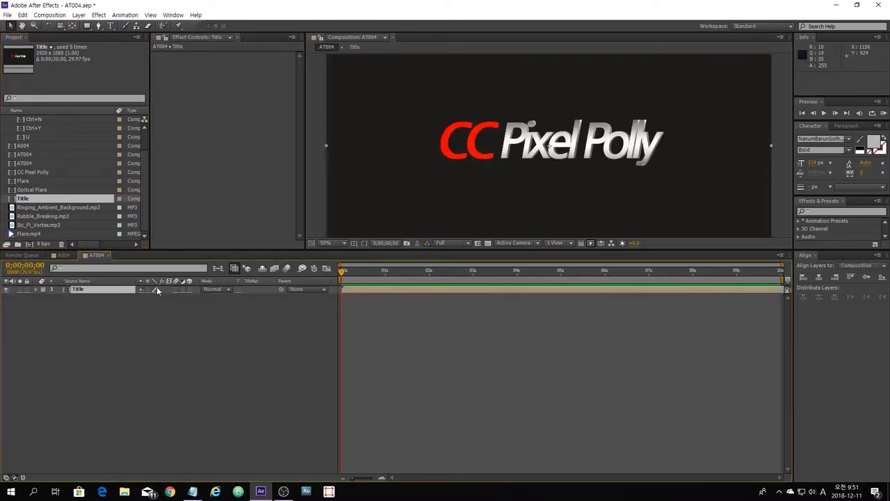
# Step: Open the nested Title composition and reveal the Gradient Overlay settings of the Text layer
pyautogui.press('space')
pyautogui.doubleClick(82, 289)
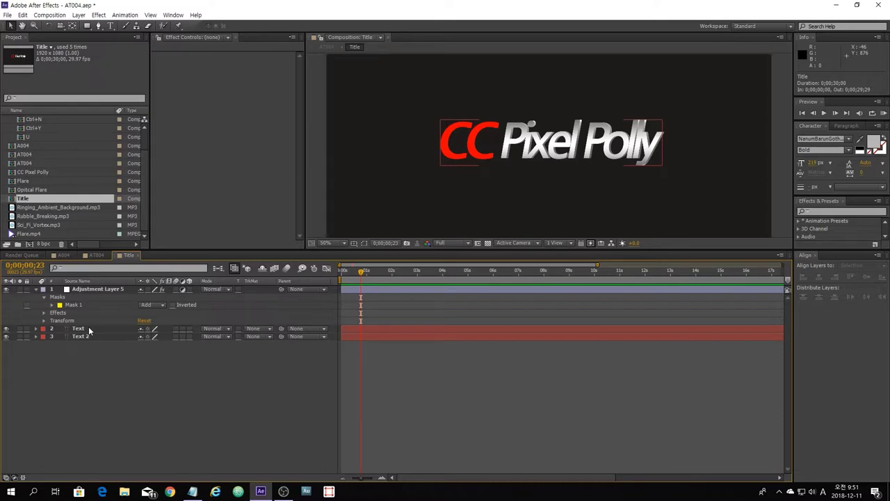
pyautogui.click(86, 329)
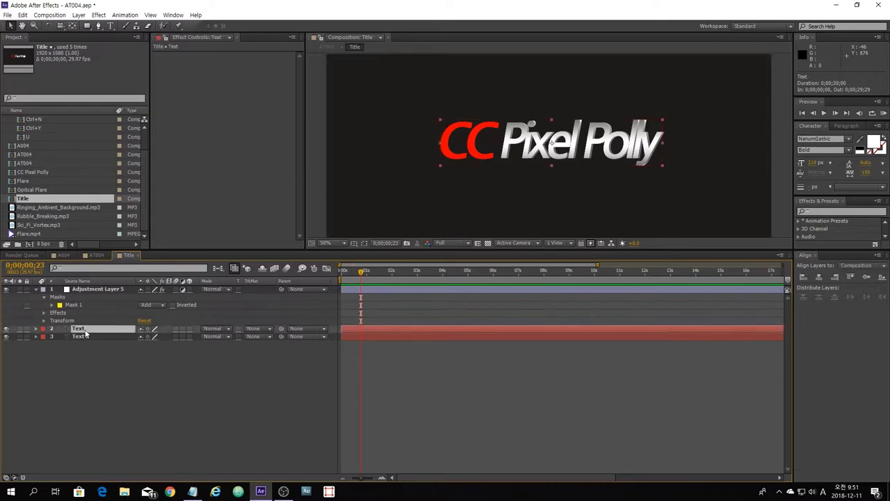
pyautogui.click(37, 329)
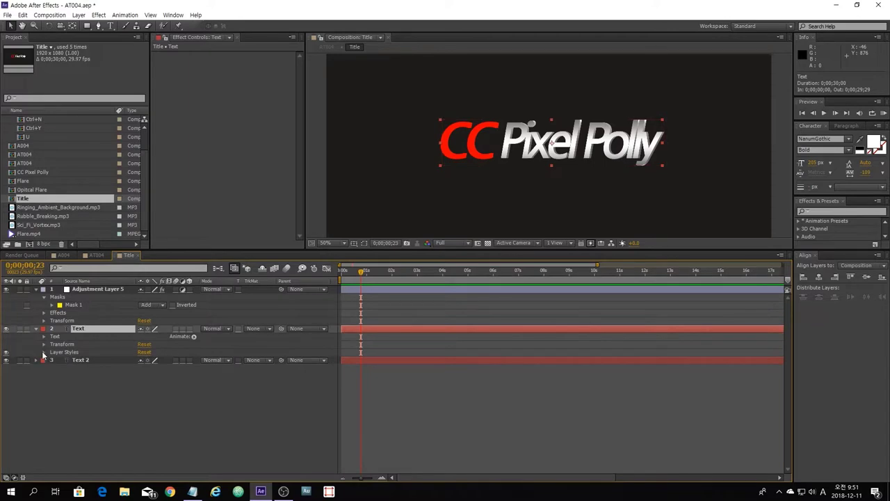
pyautogui.click(44, 352)
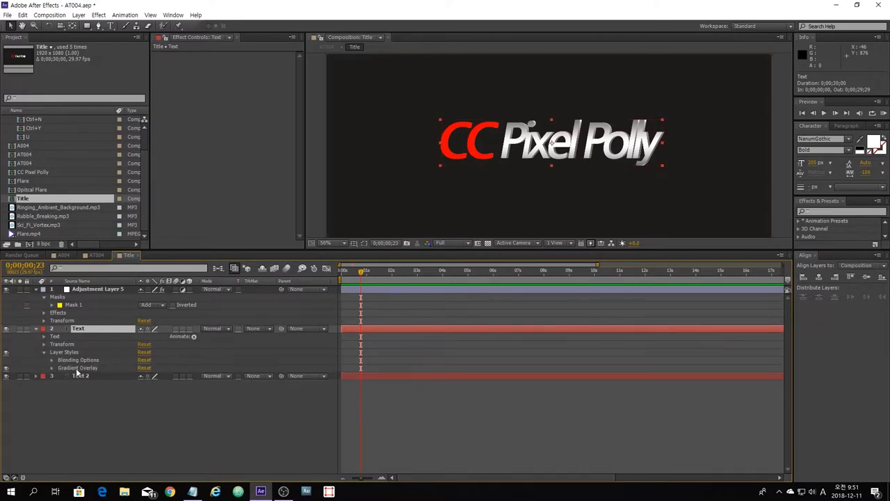
pyautogui.click(51, 368)
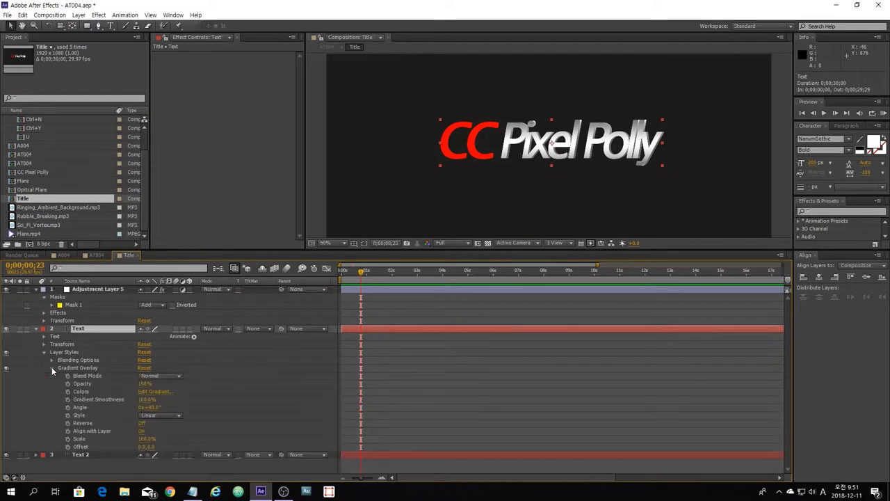
# Step: Set the Text layer's Gradient Overlay start stop to grey 737372 and its end stop to a similar grey, leaving the layer collapsed
pyautogui.click(149, 392)
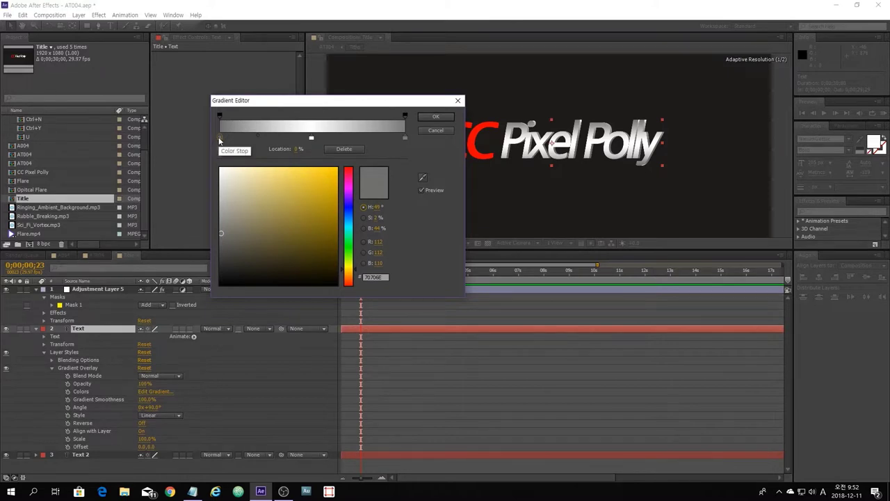
pyautogui.click(220, 139)
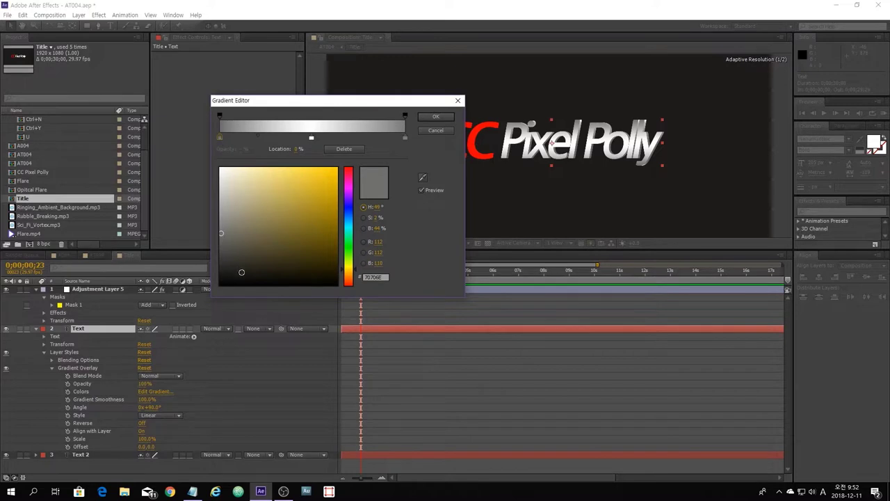
pyautogui.click(220, 232)
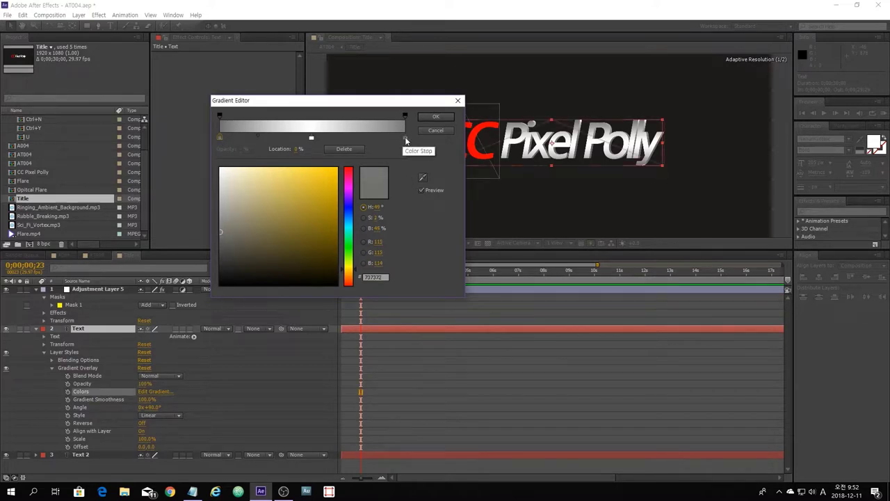
pyautogui.click(405, 138)
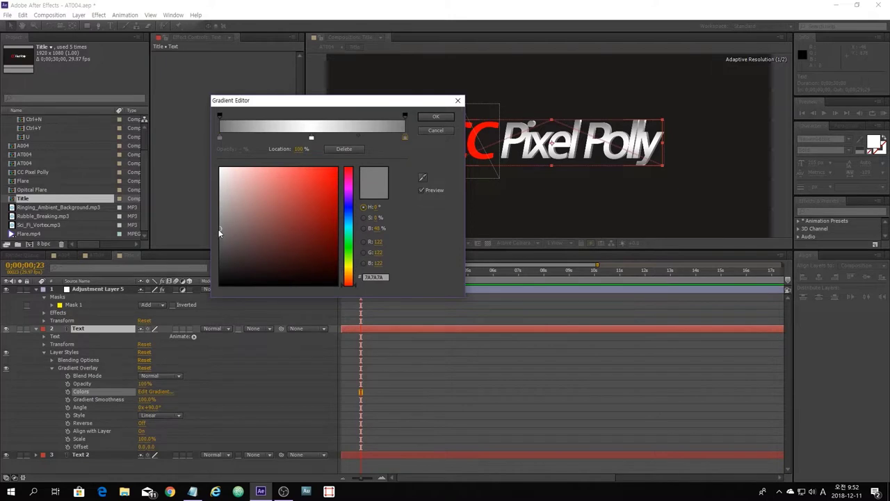
pyautogui.click(220, 231)
pyautogui.click(311, 138)
pyautogui.click(438, 117)
pyautogui.click(293, 370)
pyautogui.press('u')
# Step: Examine the colour stops of the Text 2 layer's Gradient Overlay in the Gradient Editor
pyautogui.click(49, 307)
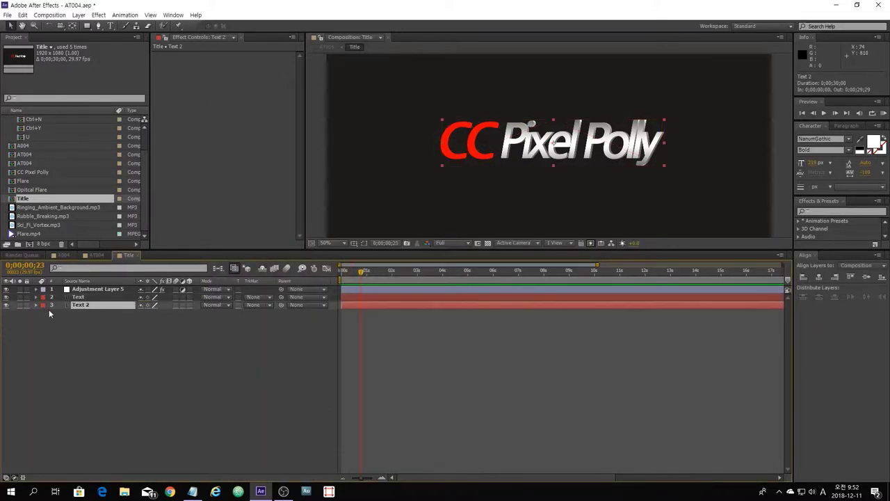
pyautogui.click(36, 306)
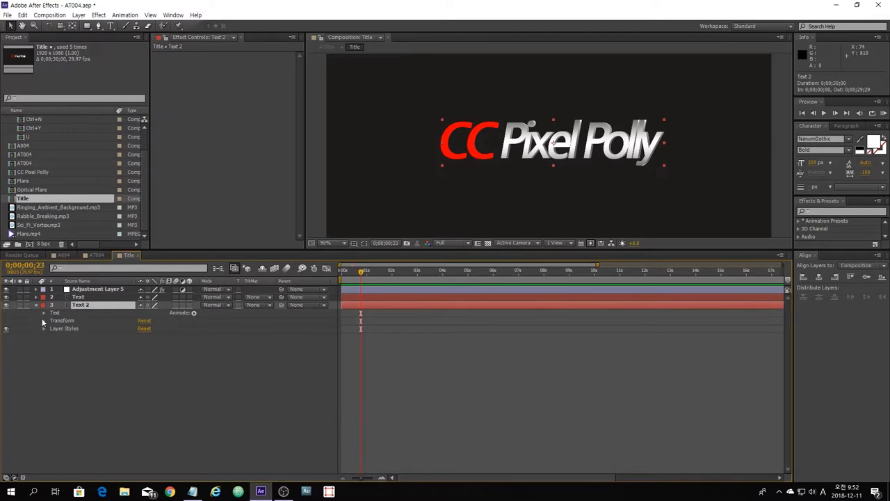
pyautogui.click(43, 329)
pyautogui.click(51, 344)
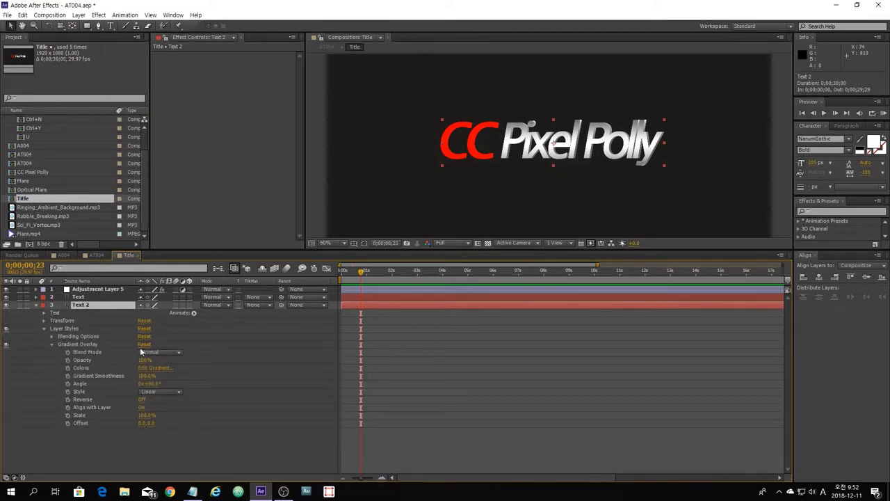
pyautogui.click(156, 369)
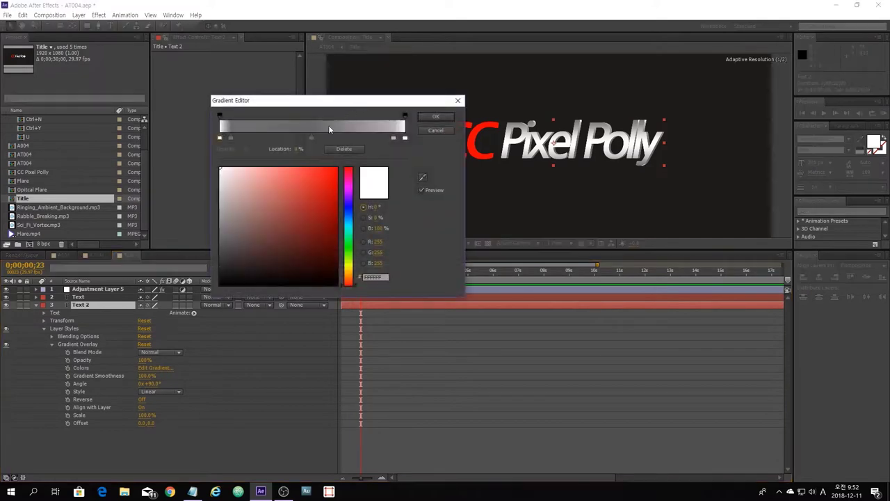
pyautogui.click(222, 137)
pyautogui.click(433, 116)
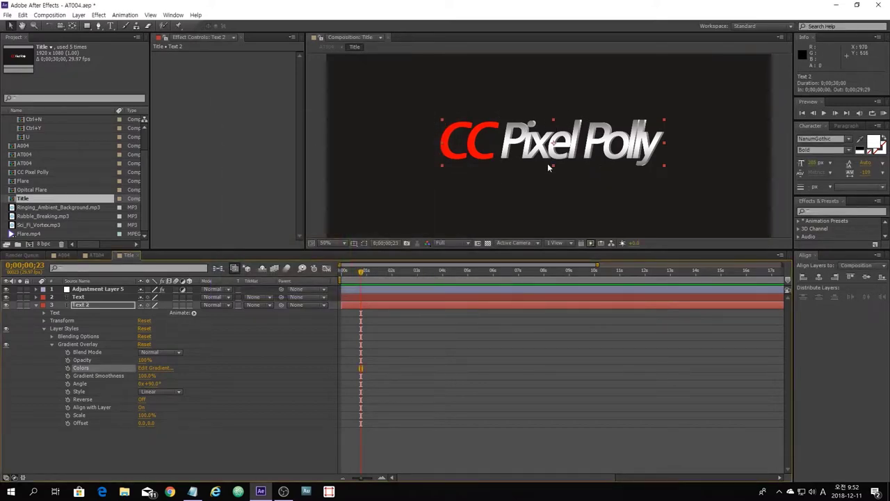
pyautogui.click(287, 354)
pyautogui.hotkey('ctrl', '`')
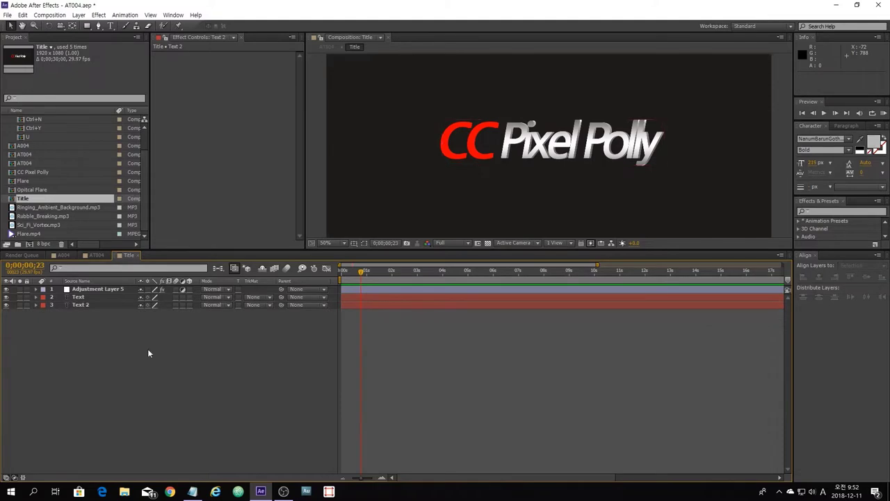
# Step: Try shifting the Text 2 layer horizontally behind the Text layer using its Position value
pyautogui.click(86, 307)
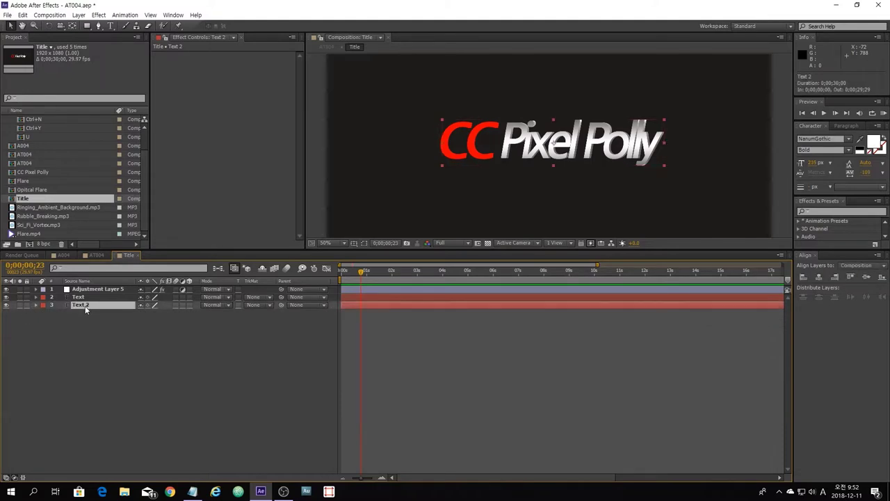
pyautogui.press('p')
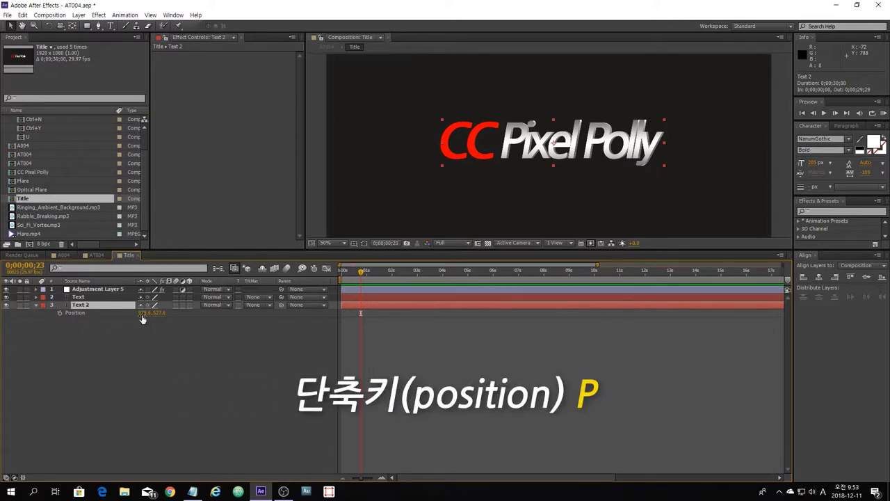
pyautogui.moveTo(142, 319); pyautogui.dragTo(140, 318)
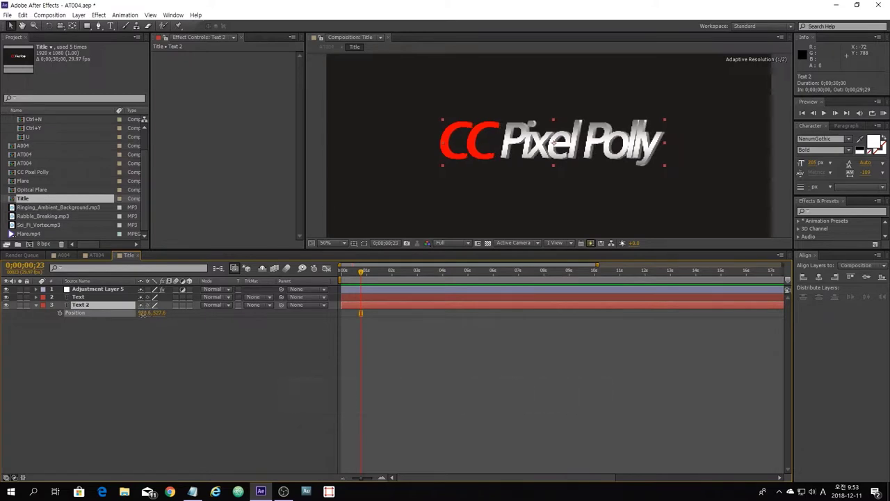
pyautogui.click(149, 363)
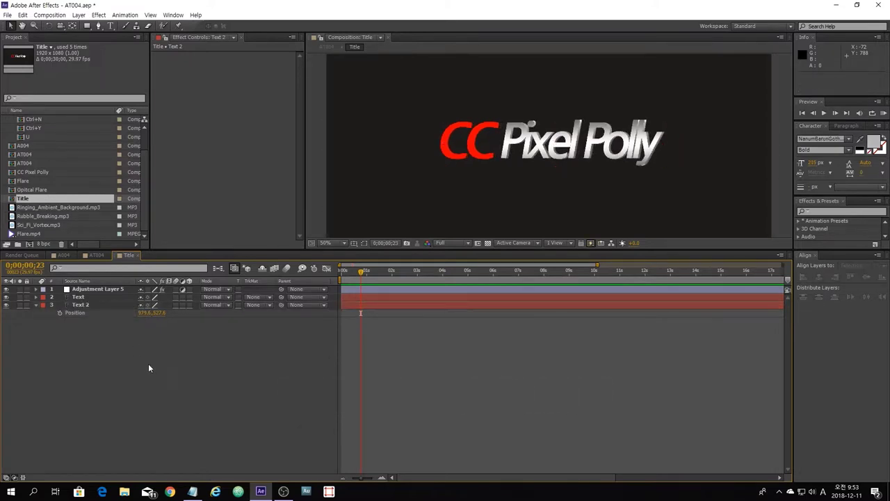
# Step: Add the Flare composition to the AT004 timeline and place it above the Title layer
pyautogui.click(97, 256)
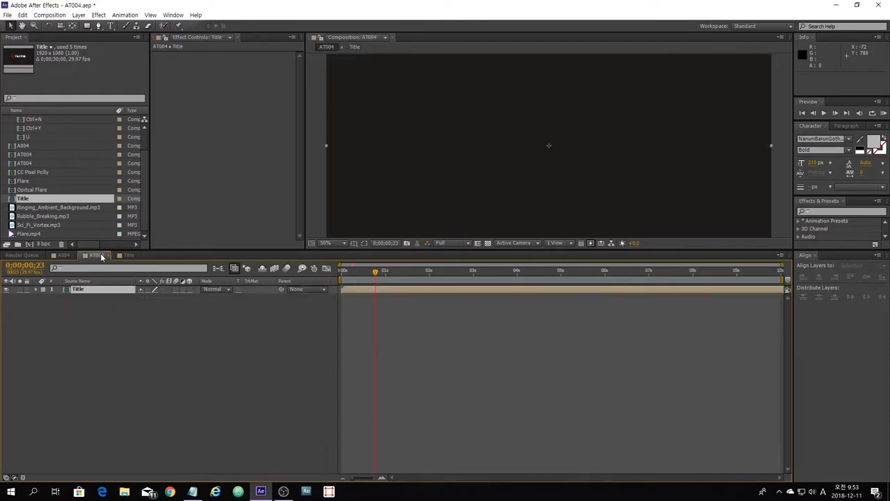
pyautogui.click(93, 289)
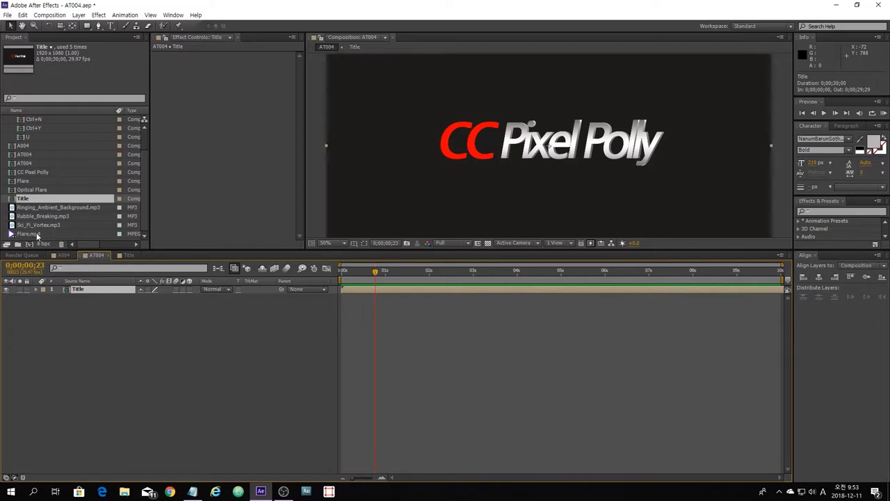
pyautogui.click(26, 181)
pyautogui.moveTo(26, 182); pyautogui.dragTo(78, 337)
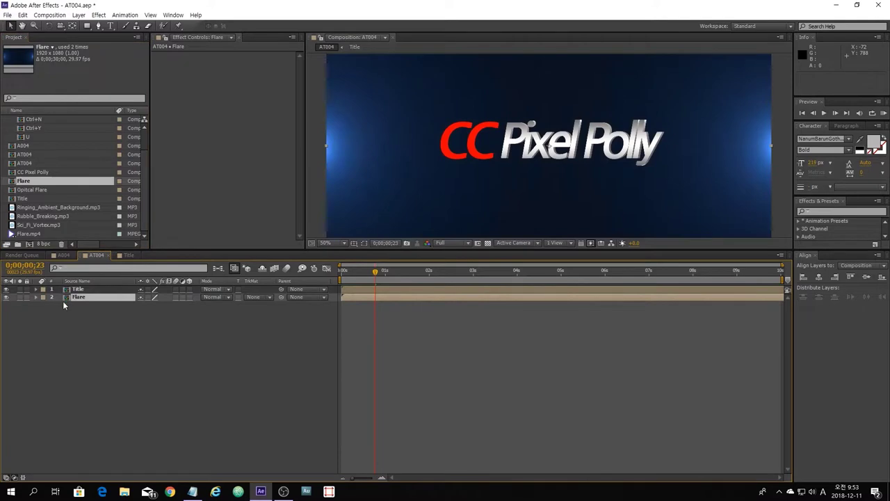
pyautogui.moveTo(83, 295); pyautogui.dragTo(86, 289)
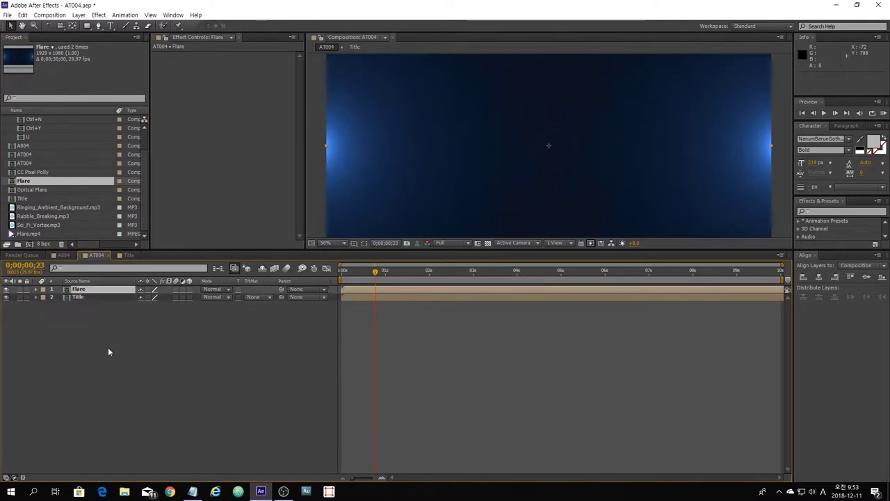
# Step: Set the Flare layer's blending mode to Add
pyautogui.click(222, 288)
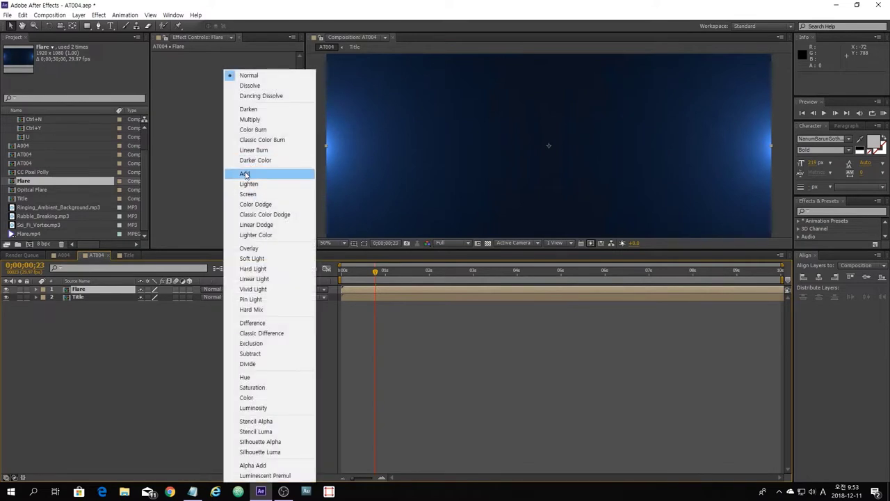
pyautogui.click(245, 174)
pyautogui.click(234, 334)
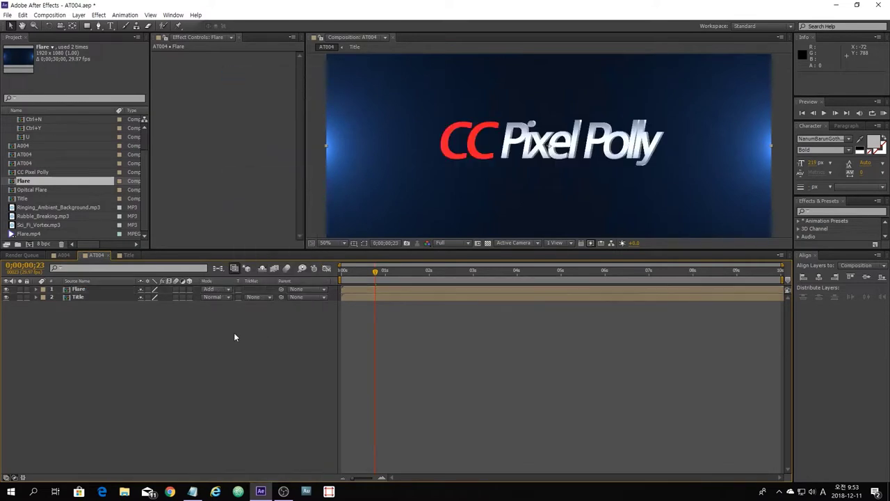
# Step: Toggle the Flare layer's visibility off and on to compare the title, and open the Flare composition to inspect its source
pyautogui.click(95, 299)
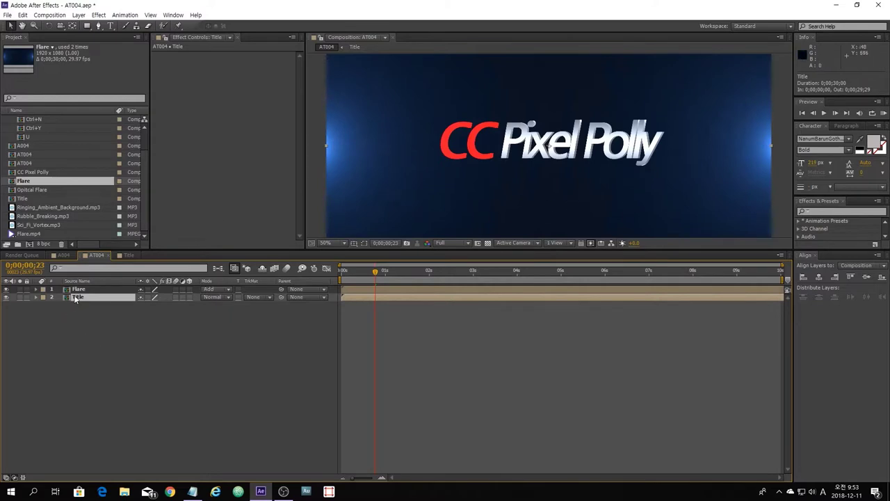
pyautogui.click(7, 289)
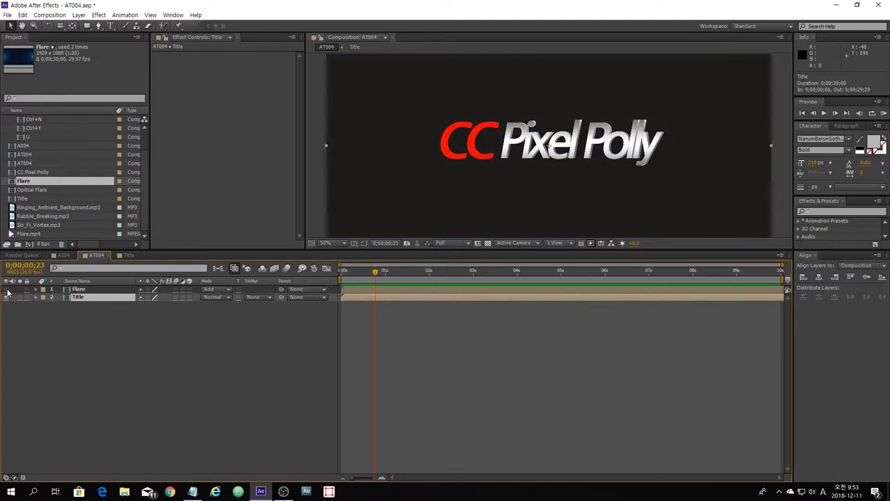
pyautogui.click(7, 289)
pyautogui.click(76, 305)
pyautogui.click(90, 290)
pyautogui.moveTo(87, 291)
pyautogui.mouseDown()
pyautogui.moveTo(88, 310)
pyautogui.moveTo(98, 289)
pyautogui.mouseUp()
pyautogui.click(102, 327)
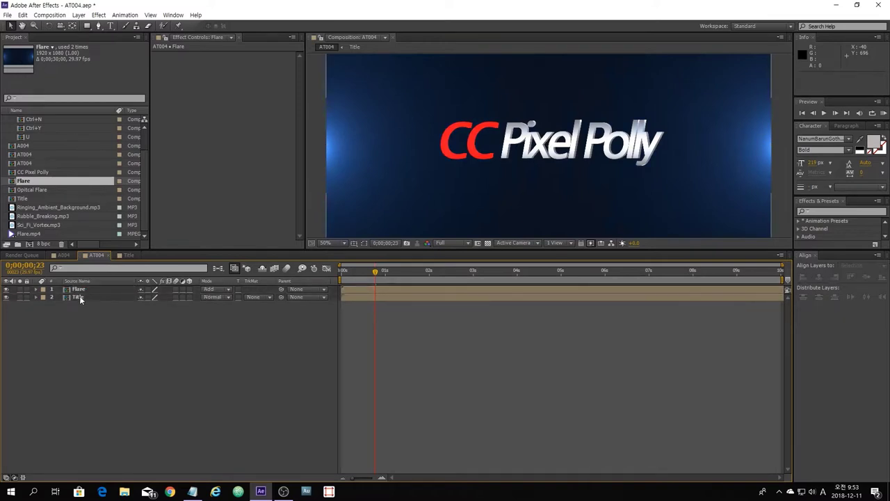
pyautogui.doubleClick(78, 289)
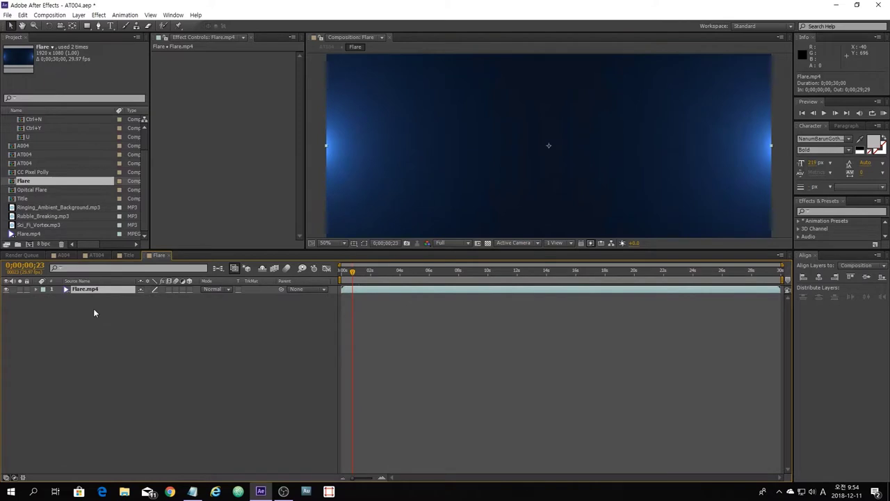
# Step: Scrub through the Flare composition, then return to AT004 and scrub the combined title and flare back to the start
pyautogui.click(248, 341)
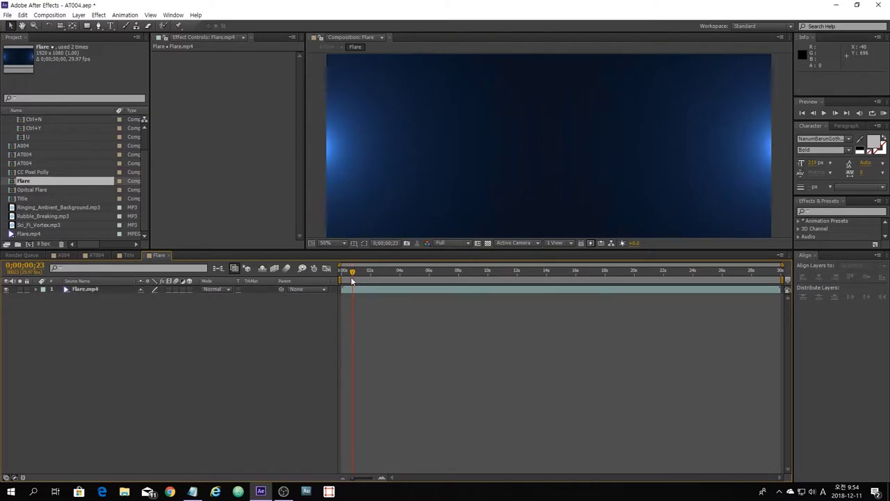
pyautogui.moveTo(353, 275)
pyautogui.mouseDown()
pyautogui.moveTo(341, 274)
pyautogui.moveTo(399, 293)
pyautogui.moveTo(361, 290)
pyautogui.mouseUp()
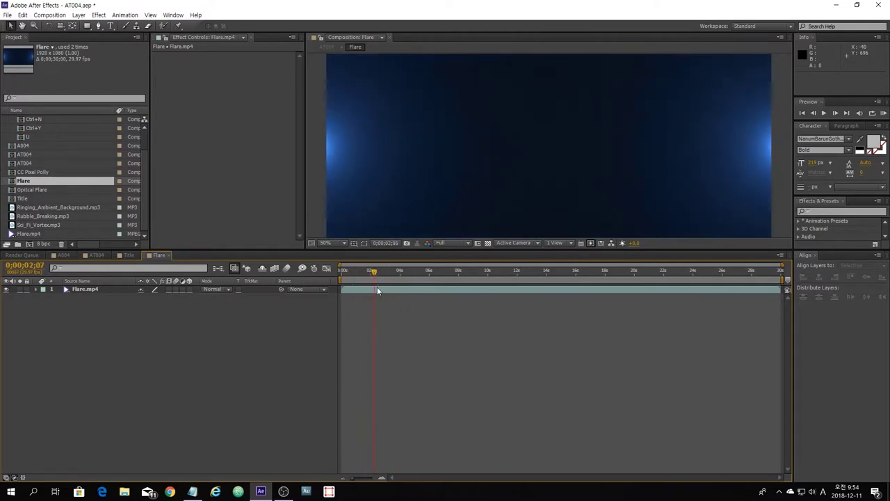
pyautogui.click(100, 254)
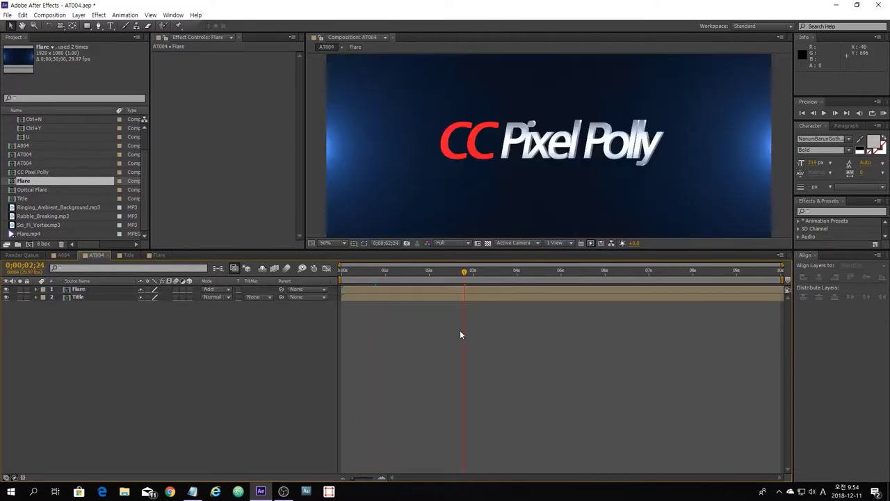
pyautogui.moveTo(363, 276); pyautogui.dragTo(324, 286)
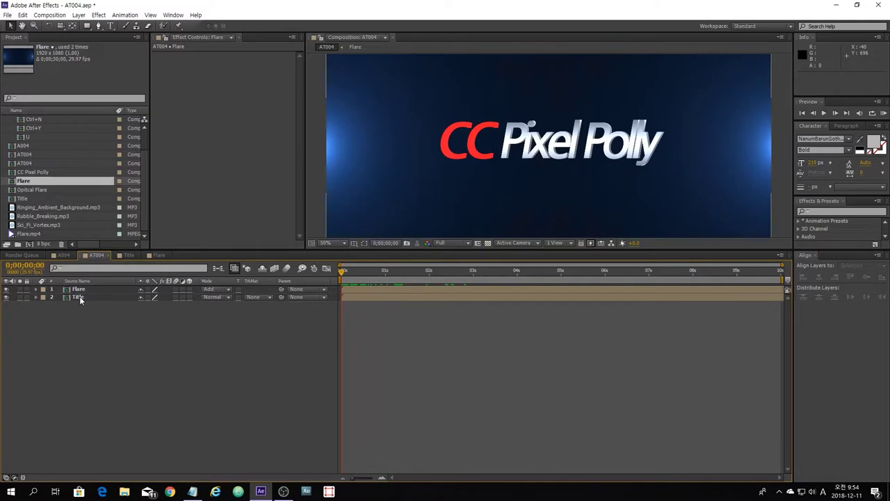
# Step: Find the CC Pixel Polly effect by searching for pixel, apply it to the Title layer, and scrub through the shattering
pyautogui.click(79, 297)
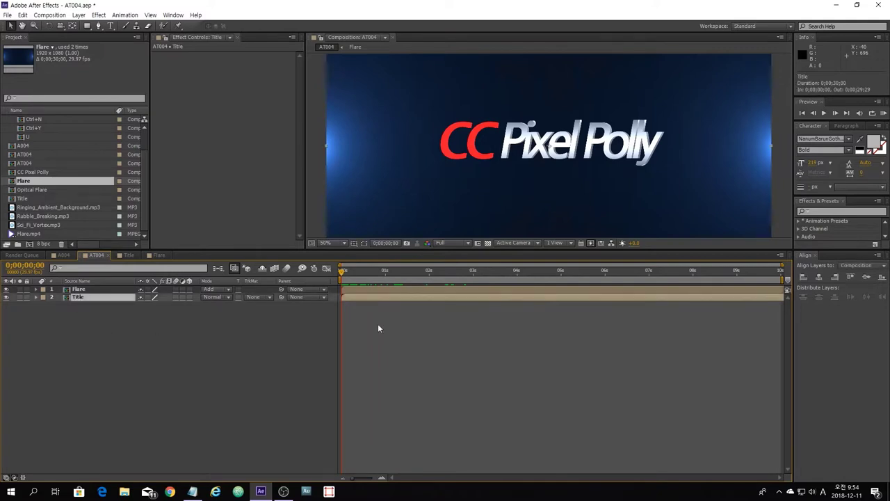
pyautogui.click(828, 212)
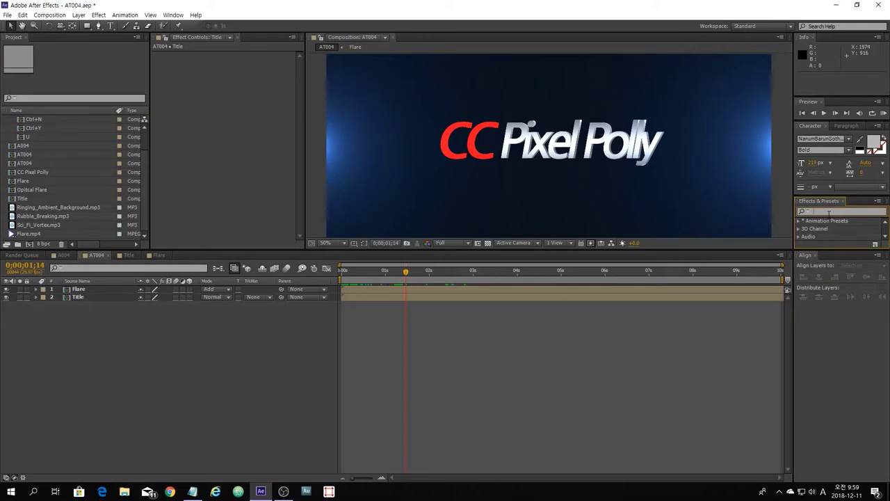
pyautogui.write('pix')
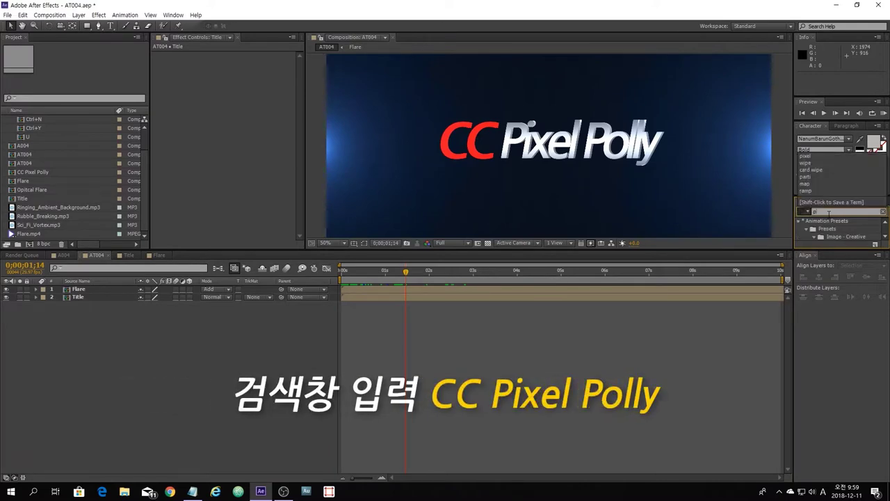
pyautogui.write('el')
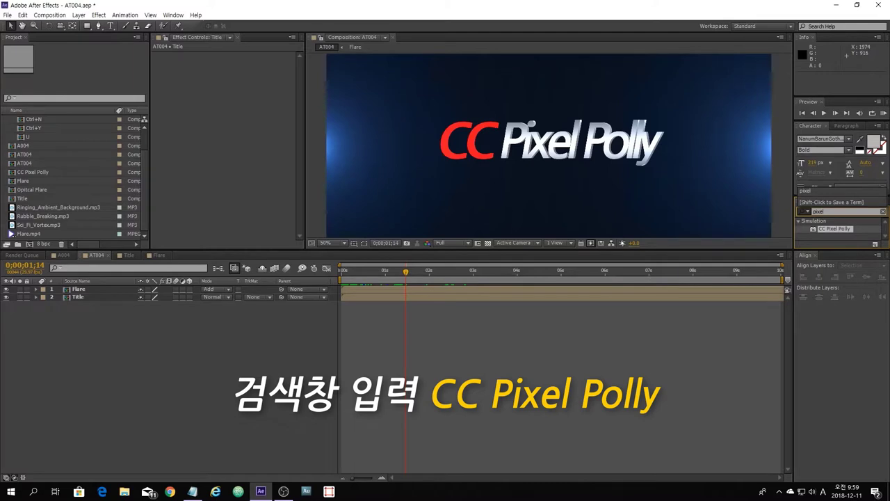
pyautogui.moveTo(844, 232); pyautogui.dragTo(92, 296)
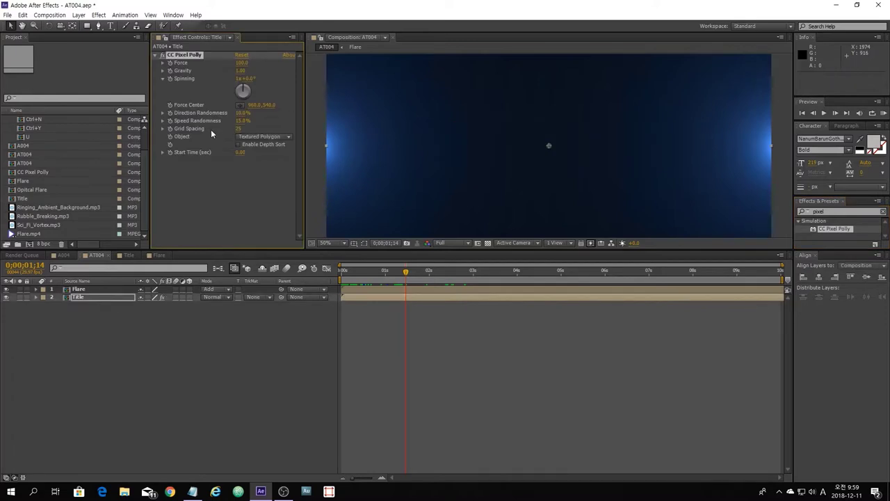
pyautogui.moveTo(406, 272); pyautogui.dragTo(354, 298)
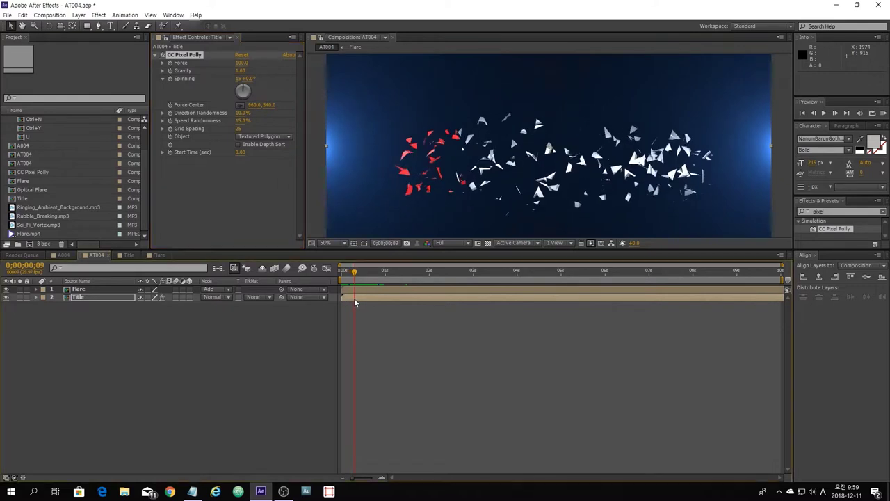
# Step: Set the CC Pixel Polly Gravity to 0 and scrub the opening frames to check the scatter
pyautogui.click(240, 70)
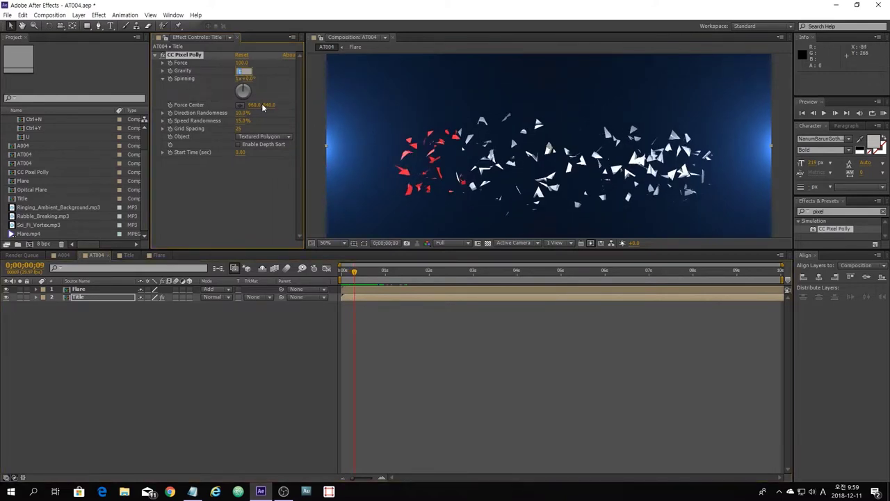
pyautogui.write('0')
pyautogui.press('Return')
pyautogui.moveTo(352, 278)
pyautogui.mouseDown()
pyautogui.moveTo(341, 277)
pyautogui.moveTo(362, 286)
pyautogui.mouseUp()
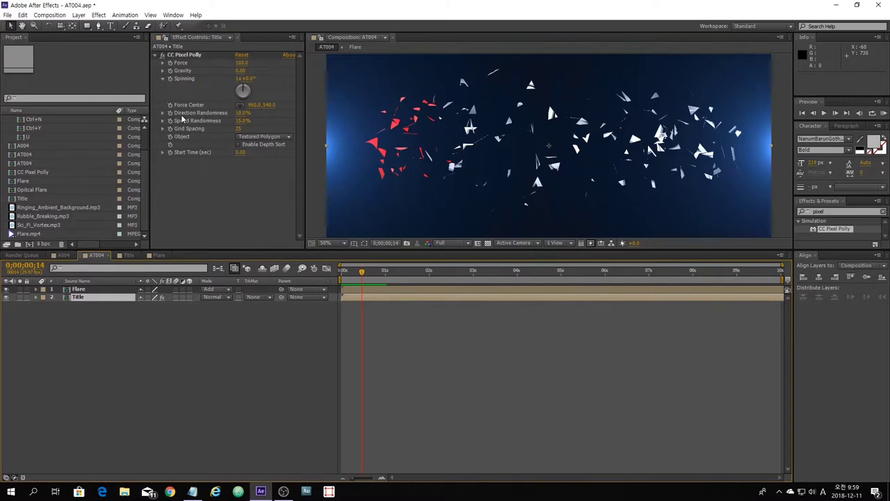
# Step: Try a very fine and a very coarse Grid Spacing, up to about 250, and scrub to compare the fragment sizes
pyautogui.click(240, 130)
pyautogui.press('Return')
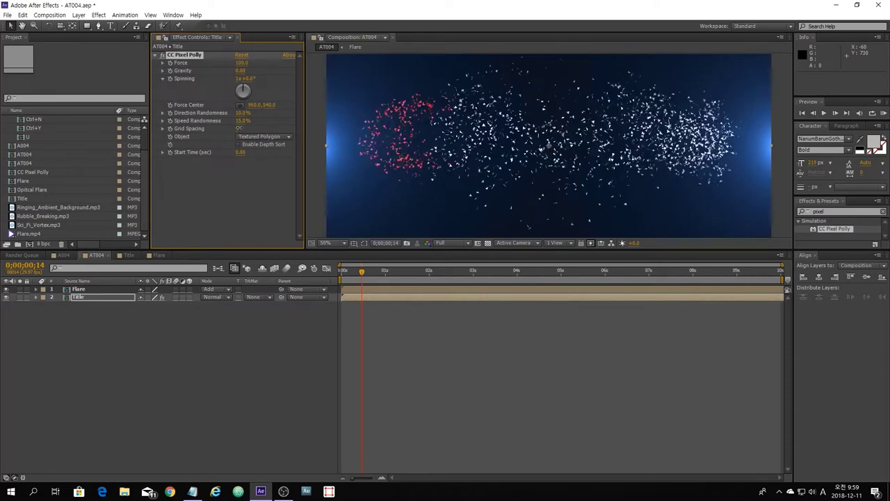
pyautogui.moveTo(235, 134); pyautogui.dragTo(356, 132)
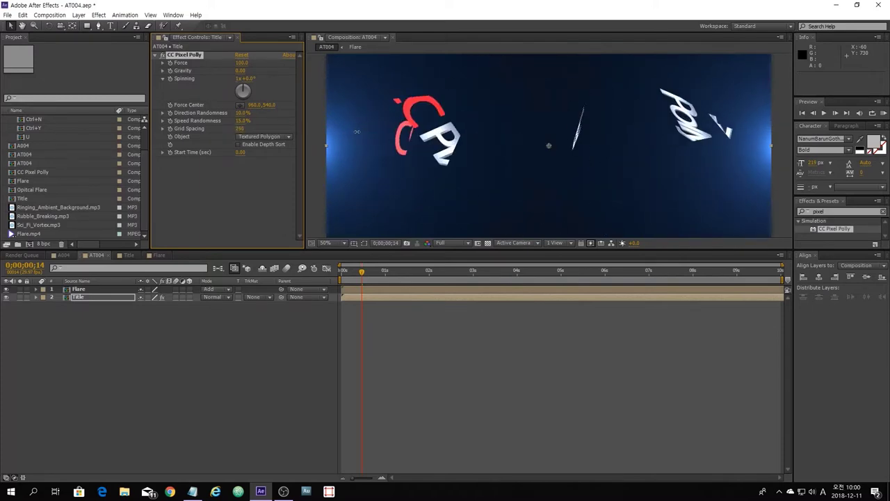
pyautogui.moveTo(363, 273); pyautogui.dragTo(353, 287)
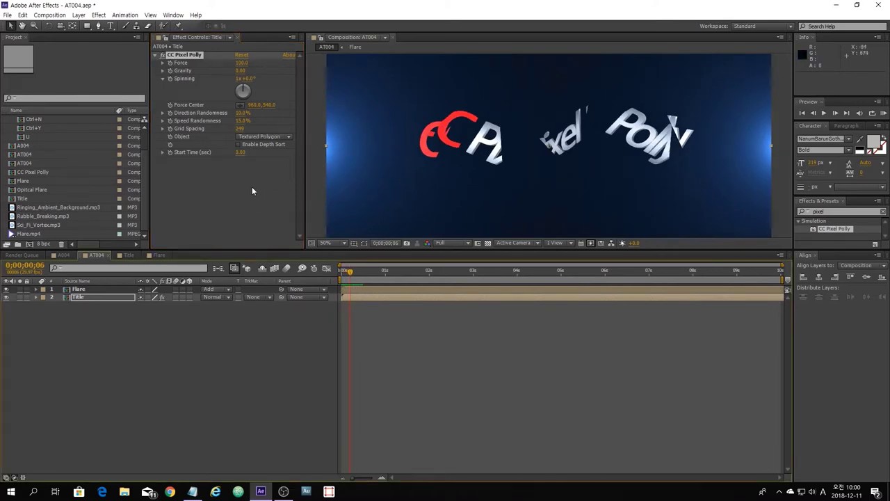
# Step: Set the Grid Spacing to 1 and scrub the early frames to review the fine particles
pyautogui.click(240, 129)
pyautogui.write('1')
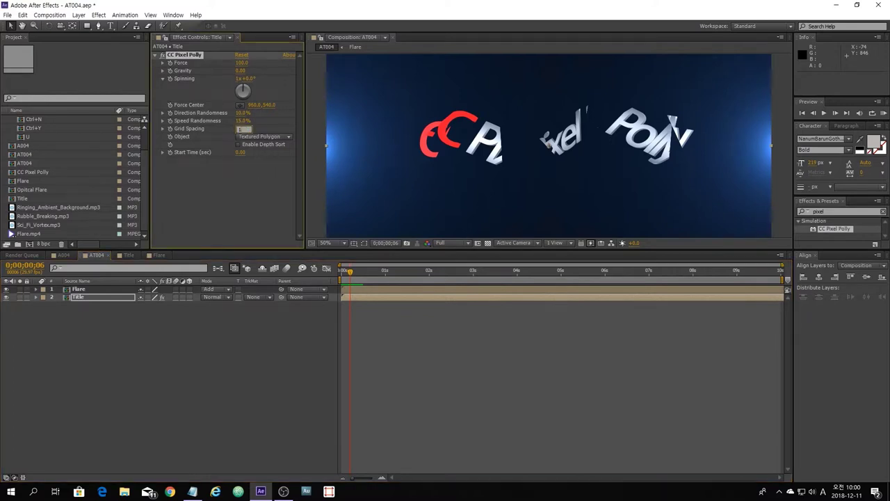
pyautogui.press('Return')
pyautogui.moveTo(350, 272); pyautogui.dragTo(347, 295)
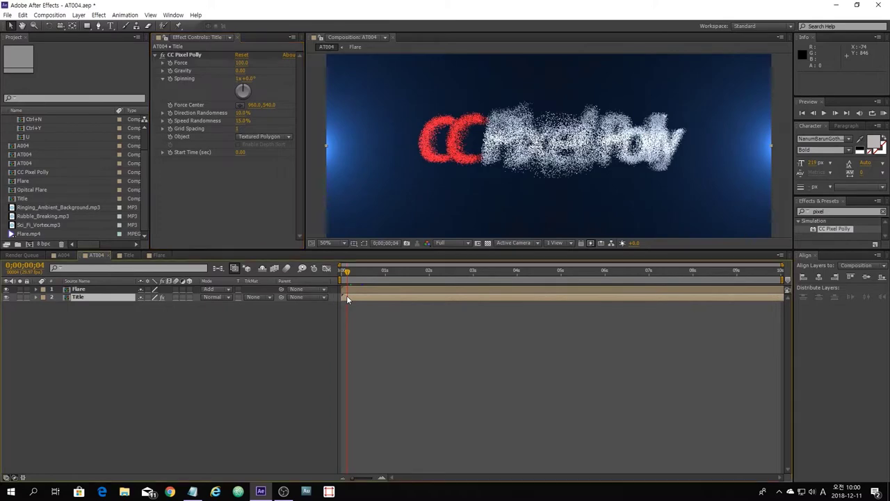
pyautogui.moveTo(345, 283)
pyautogui.mouseDown()
pyautogui.moveTo(361, 280)
pyautogui.moveTo(346, 288)
pyautogui.moveTo(355, 293)
pyautogui.mouseUp()
# Step: Set the CC Pixel Polly Force to 50 and scrub forward to check the slower spread
pyautogui.click(241, 62)
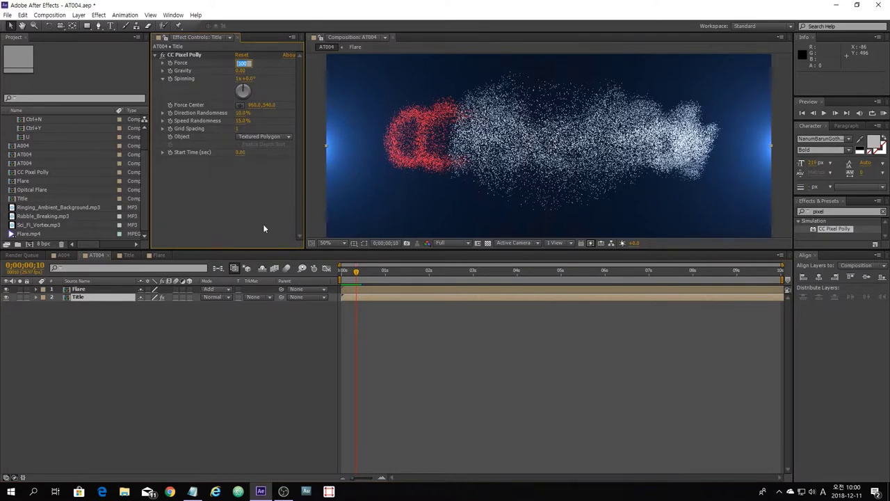
pyautogui.press('Return')
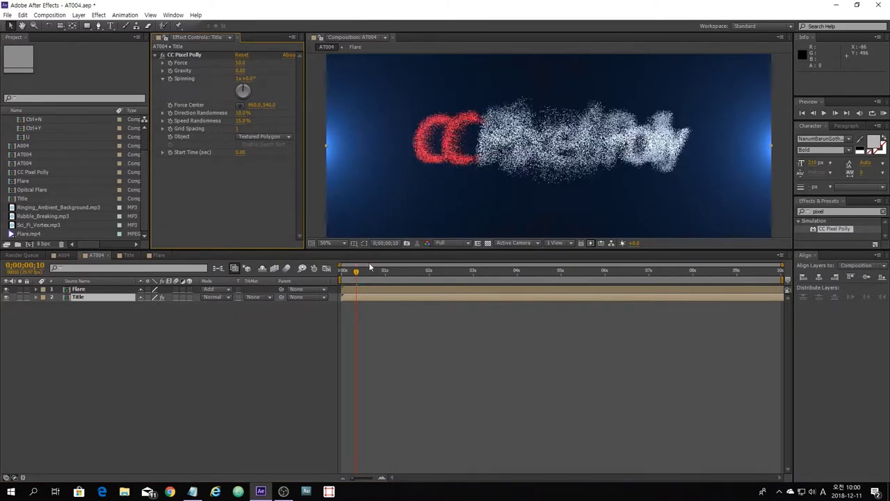
pyautogui.moveTo(356, 275)
pyautogui.mouseDown()
pyautogui.moveTo(340, 275)
pyautogui.moveTo(370, 281)
pyautogui.mouseUp()
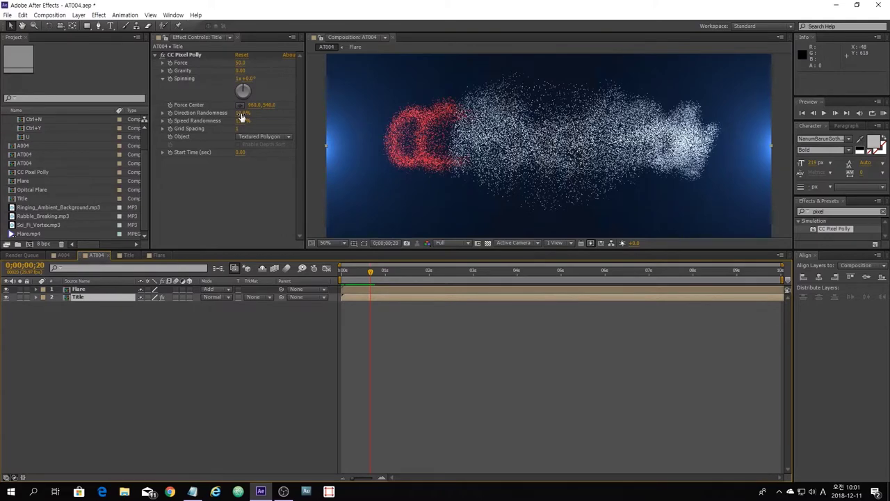
# Step: Reduce both Direction Randomness and Speed Randomness to 0% and scrub through the first second
pyautogui.moveTo(241, 113); pyautogui.dragTo(247, 133)
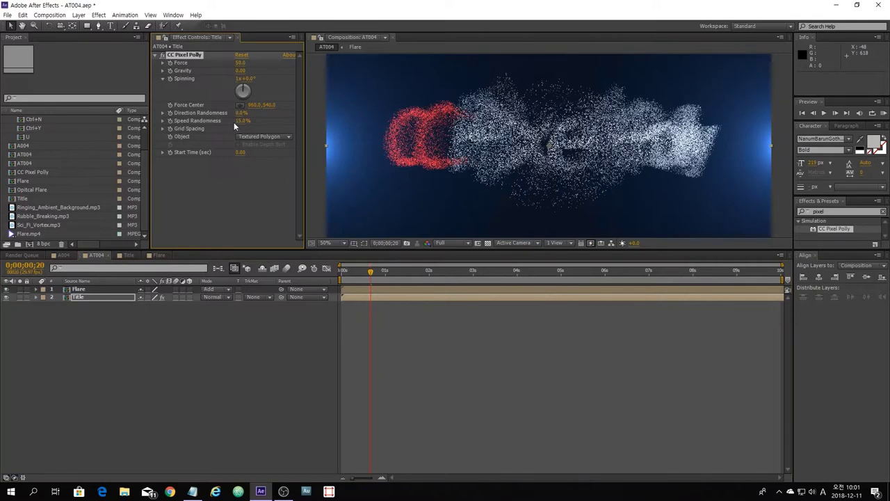
pyautogui.moveTo(240, 124); pyautogui.dragTo(284, 195)
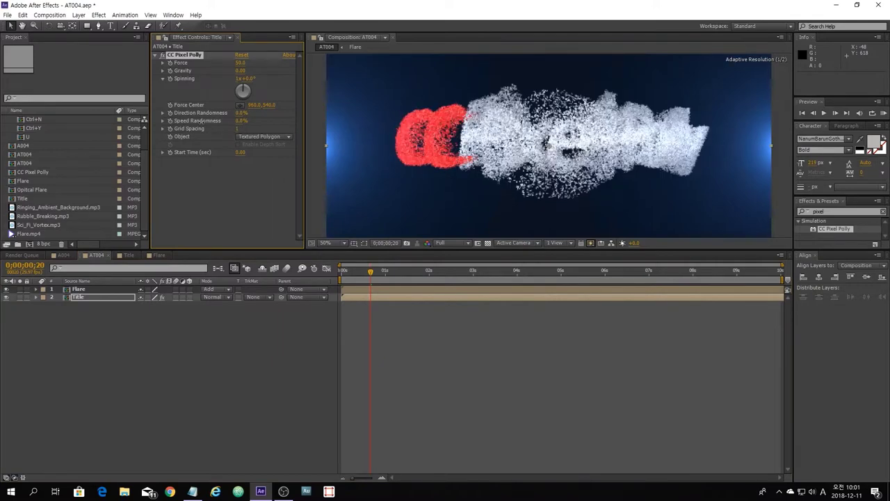
pyautogui.moveTo(350, 270); pyautogui.dragTo(375, 298)
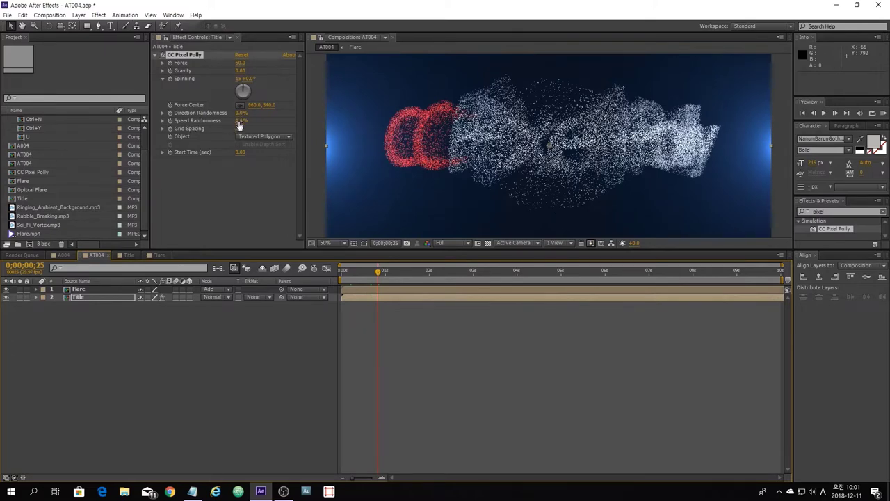
# Step: Try Speed Randomness at 99%, preview the particle spread, and return the value to 0%
pyautogui.moveTo(240, 120); pyautogui.dragTo(318, 136)
pyautogui.moveTo(377, 273)
pyautogui.mouseDown()
pyautogui.moveTo(354, 276)
pyautogui.moveTo(365, 281)
pyautogui.mouseUp()
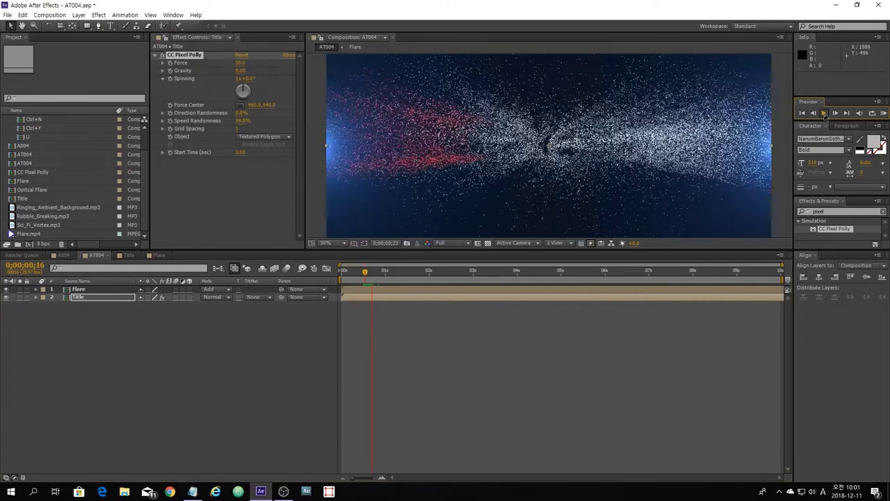
pyautogui.click(824, 114)
pyautogui.moveTo(239, 124); pyautogui.dragTo(222, 123)
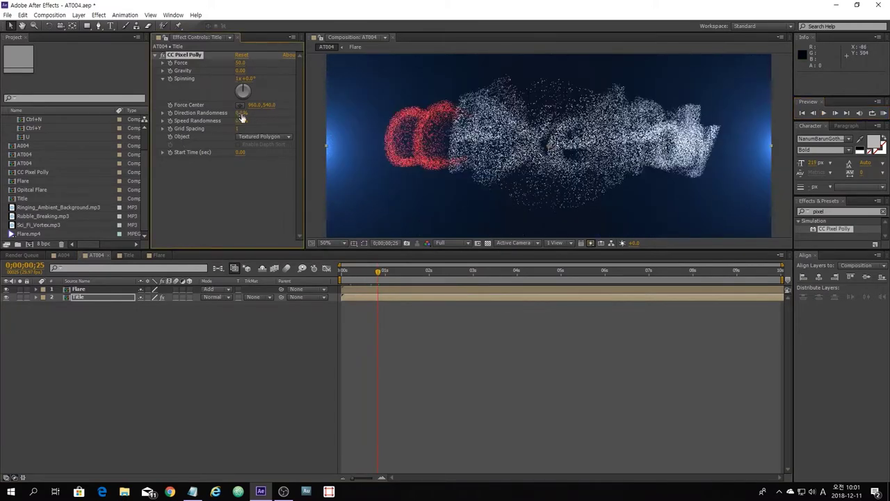
# Step: Try Direction Randomness at 100%, preview the rounded particle spread, and return the value to 0%
pyautogui.moveTo(241, 117); pyautogui.dragTo(435, 262)
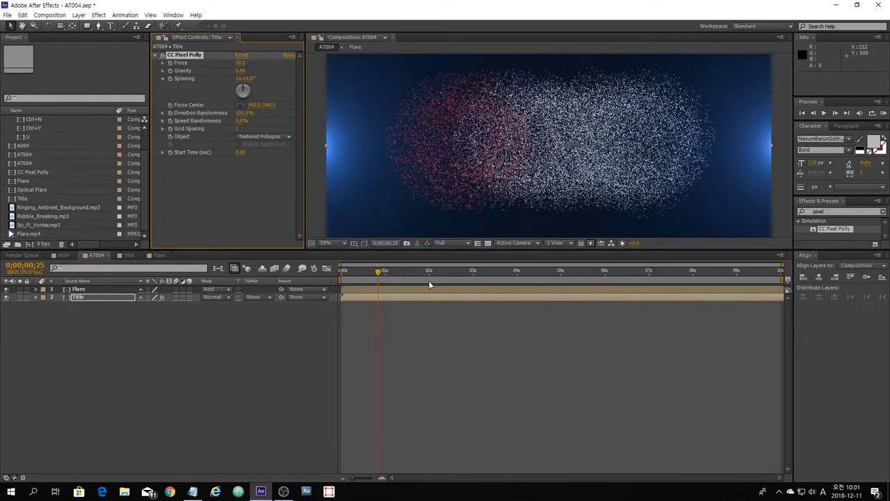
pyautogui.moveTo(355, 269); pyautogui.dragTo(384, 271)
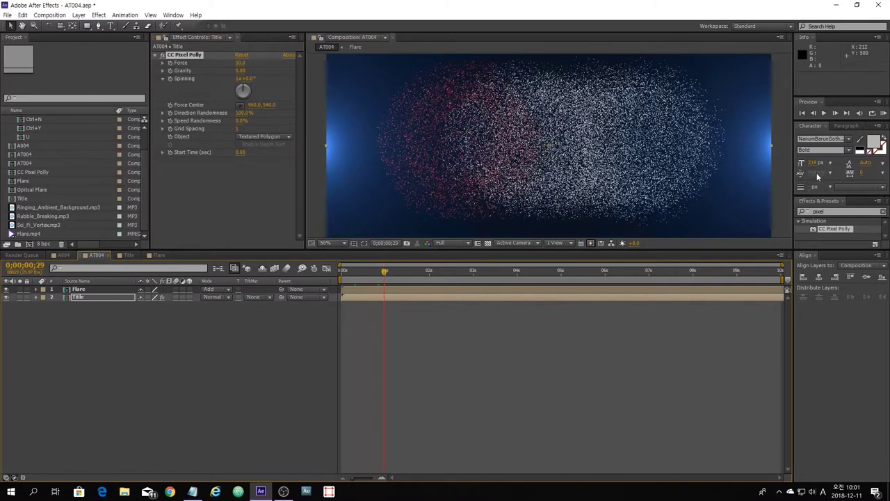
pyautogui.click(827, 112)
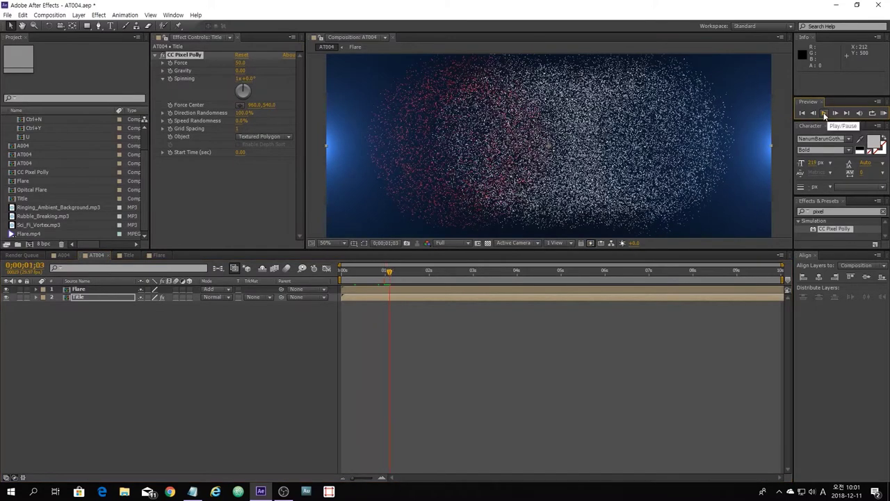
pyautogui.moveTo(364, 272)
pyautogui.mouseDown()
pyautogui.moveTo(348, 272)
pyautogui.moveTo(368, 274)
pyautogui.mouseUp()
pyautogui.moveTo(241, 113); pyautogui.dragTo(221, 113)
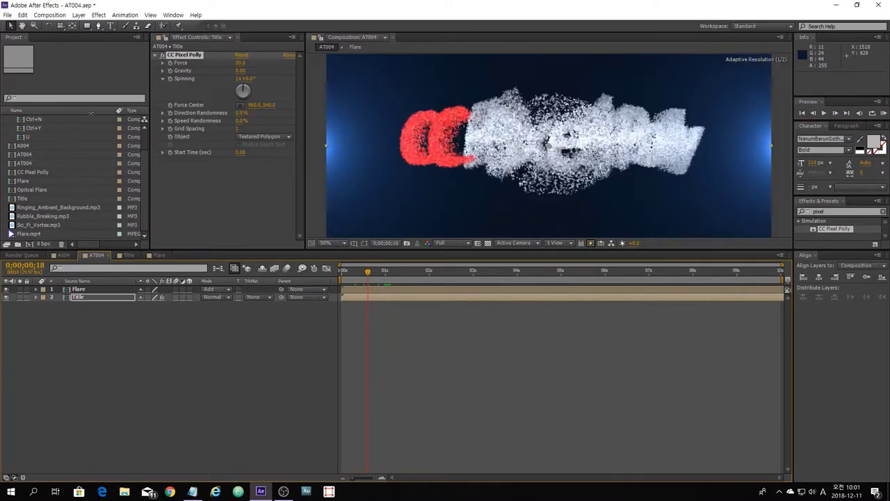
pyautogui.click(284, 407)
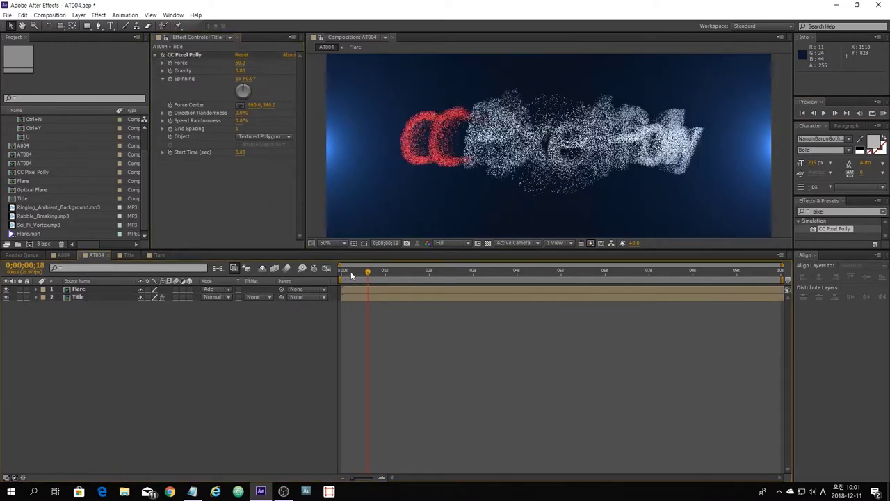
# Step: Set the CC Pixel Polly Start Time to 1 second, scrub past the one-second mark to check it, and select the Title layer
pyautogui.moveTo(367, 271); pyautogui.dragTo(384, 287)
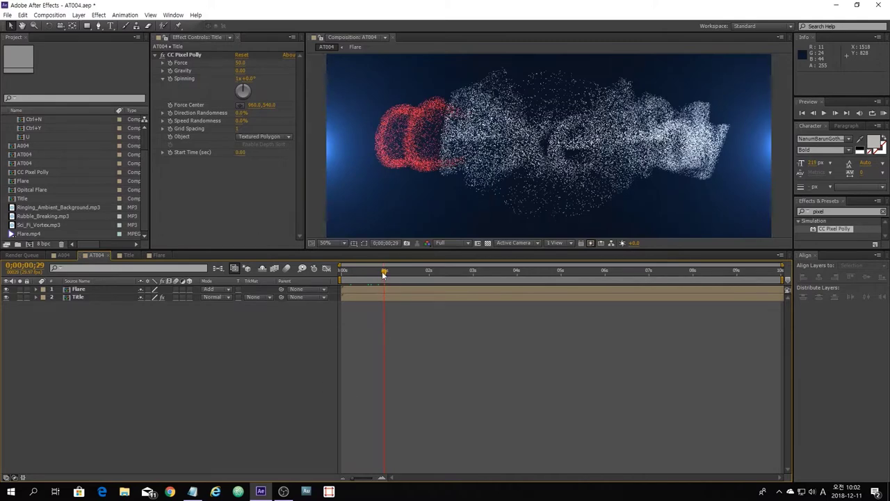
pyautogui.moveTo(384, 276); pyautogui.dragTo(356, 276)
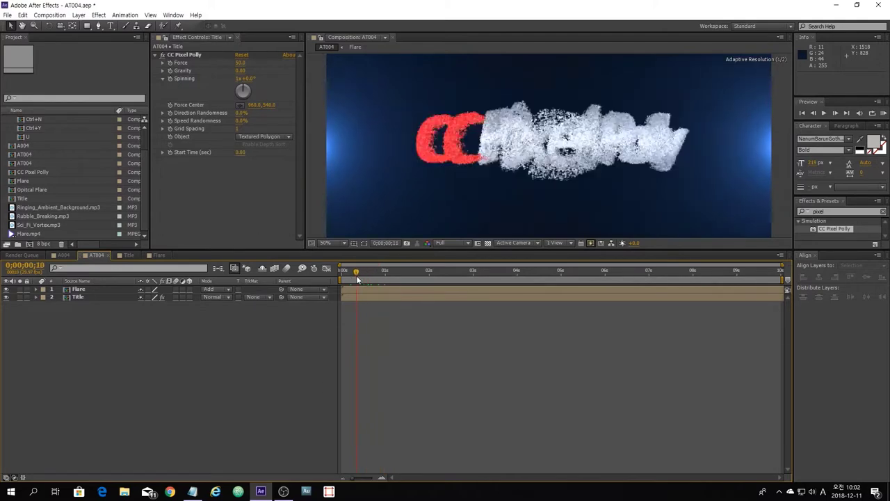
pyautogui.click(238, 153)
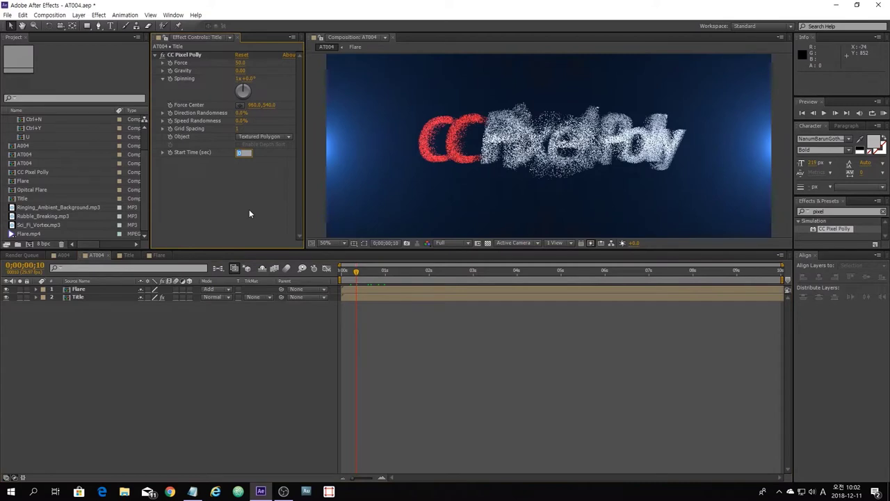
pyautogui.write('1')
pyautogui.press('Return')
pyautogui.moveTo(356, 273); pyautogui.dragTo(392, 293)
pyautogui.click(206, 389)
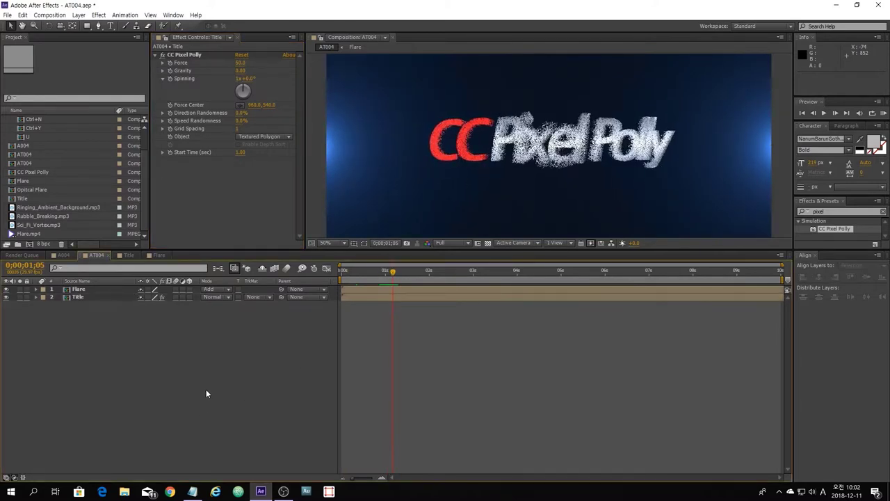
pyautogui.click(85, 296)
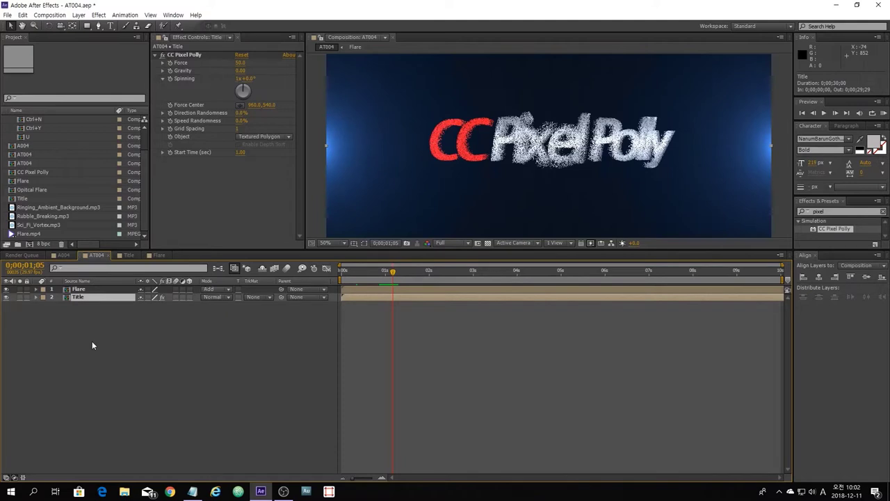
# Step: Animate the shattering Title layer's Scale with keyframes of 0% at 0 seconds and 100% at 1 second
pyautogui.press('s')
pyautogui.click(32, 266)
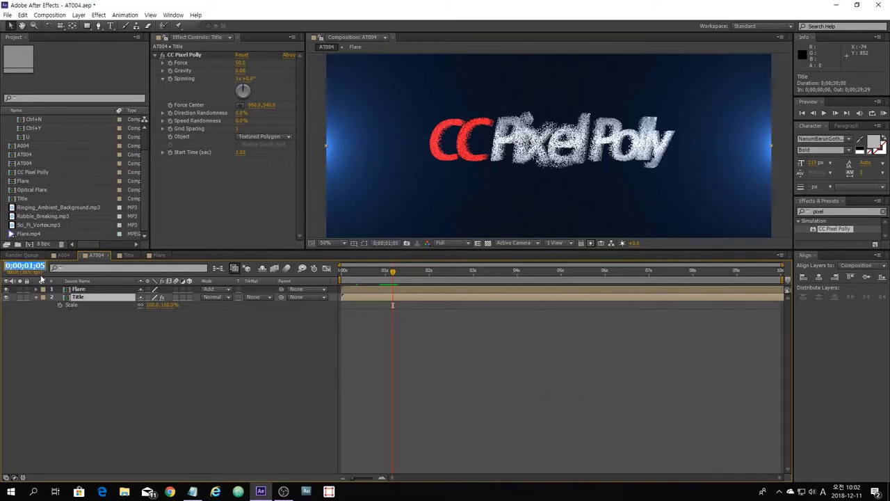
pyautogui.write('30')
pyautogui.press('Return')
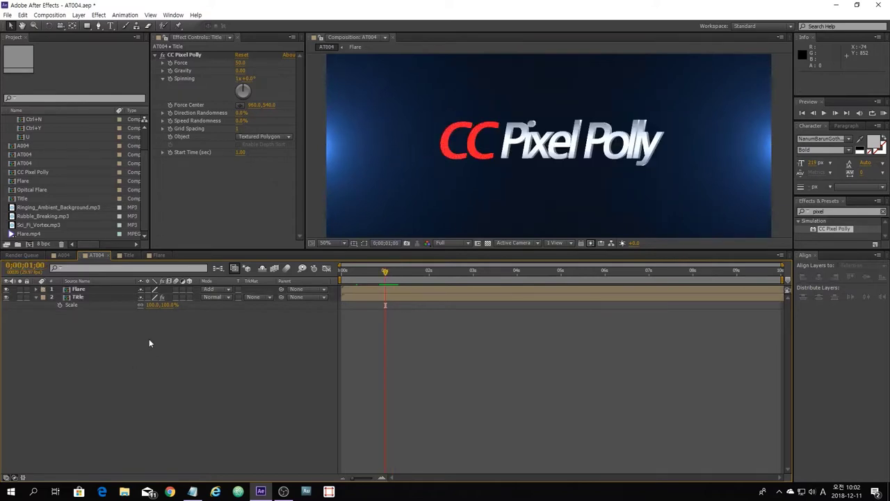
pyautogui.click(59, 304)
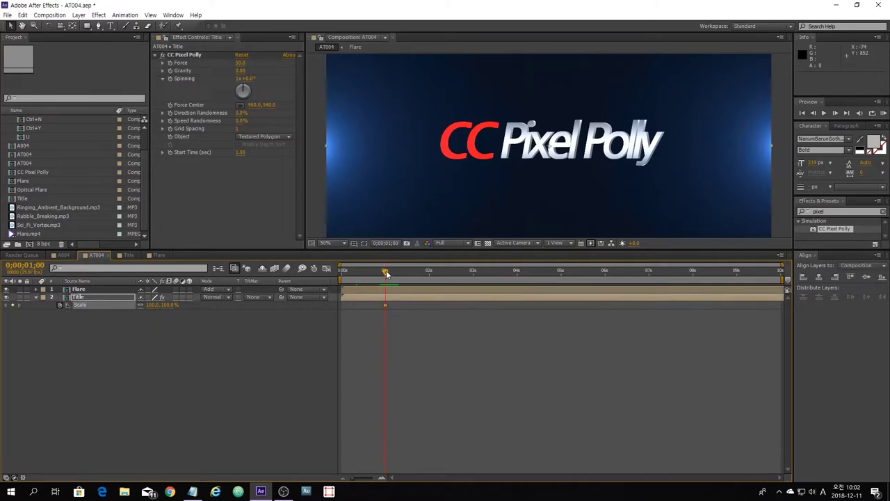
pyautogui.moveTo(387, 273); pyautogui.dragTo(331, 286)
pyautogui.click(169, 305)
pyautogui.write('0')
pyautogui.press('Return')
# Step: Play the animation and scrub around the one-second mark to check the title's growth and shattering
pyautogui.click(825, 113)
pyautogui.click(825, 113)
pyautogui.moveTo(393, 272); pyautogui.dragTo(396, 290)
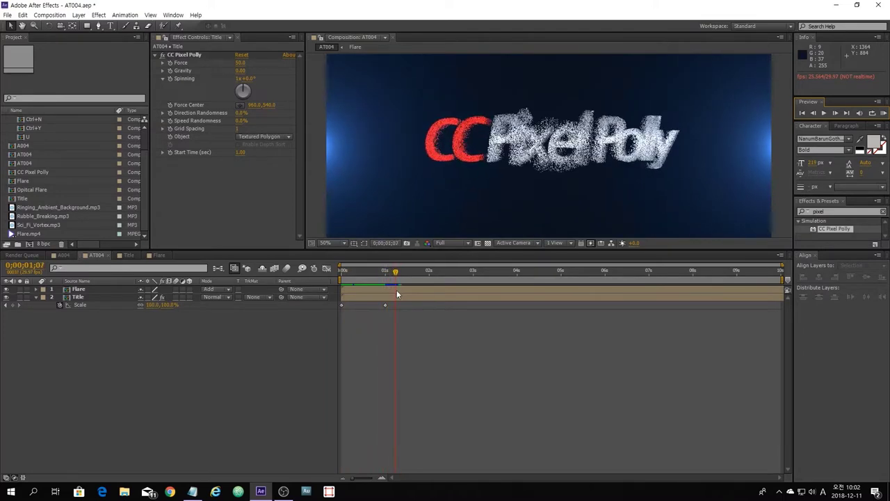
pyautogui.moveTo(354, 271); pyautogui.dragTo(376, 295)
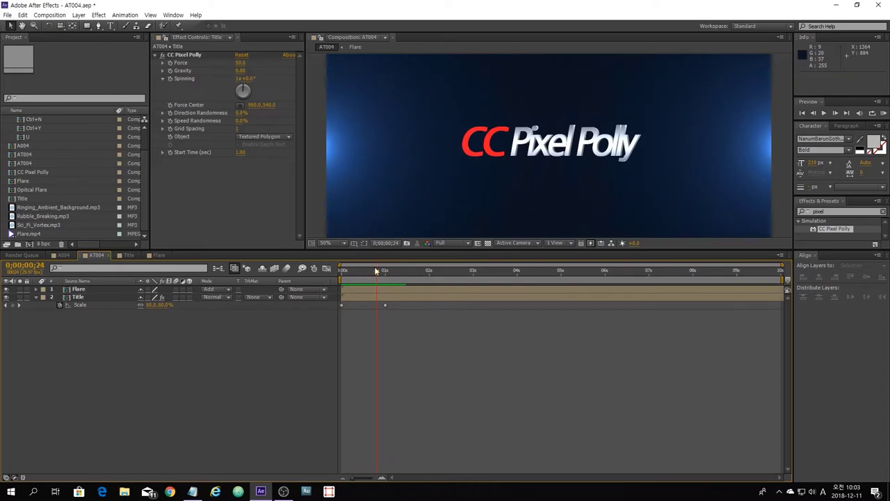
pyautogui.moveTo(376, 269); pyautogui.dragTo(385, 292)
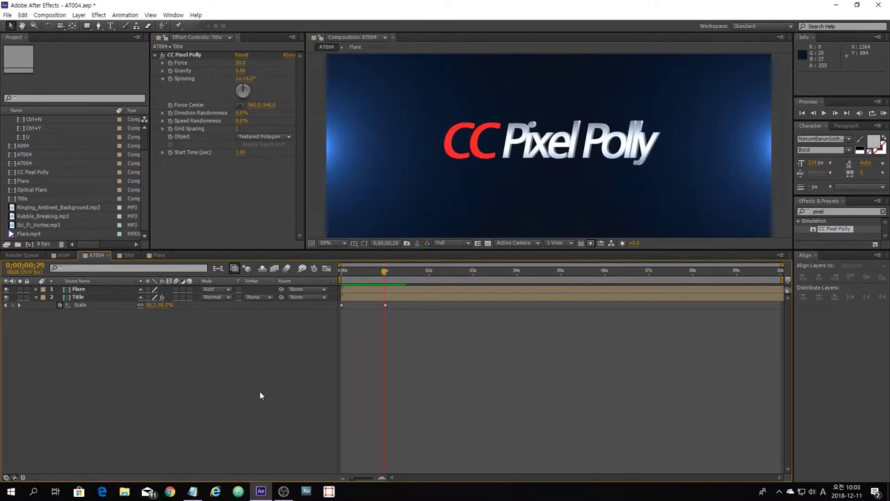
# Step: Add another Title comp as the bottom layer and keyframe its Scale at 0% at 0 seconds and 100% at 1 second
pyautogui.click(22, 199)
pyautogui.moveTo(25, 200); pyautogui.dragTo(62, 369)
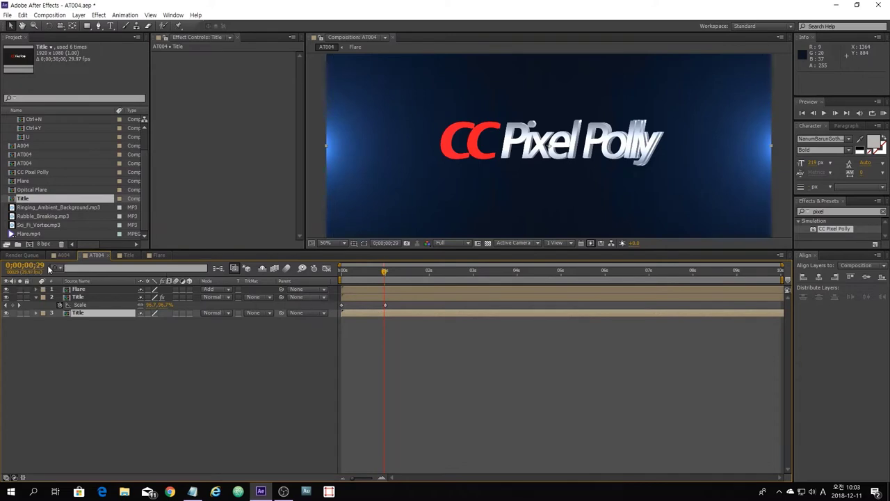
pyautogui.click(384, 277)
pyautogui.click(78, 313)
pyautogui.press('s')
pyautogui.click(59, 321)
pyautogui.moveTo(385, 272); pyautogui.dragTo(331, 287)
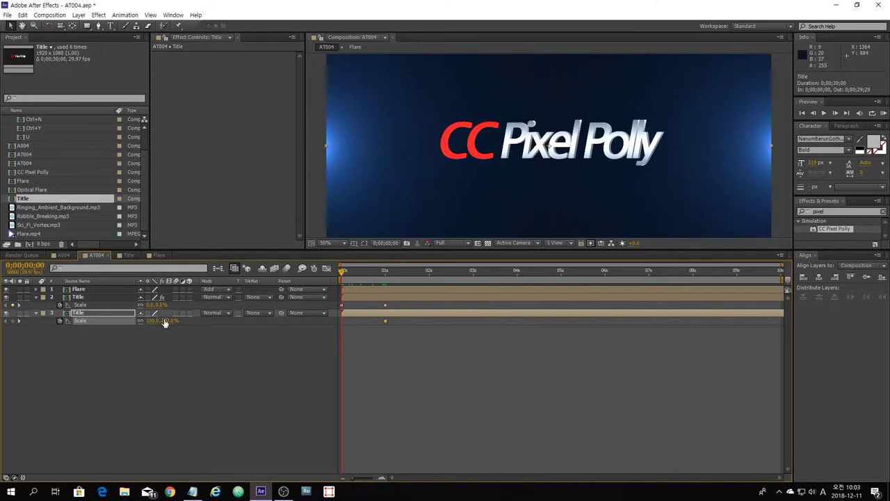
pyautogui.write('0')
pyautogui.press('Return')
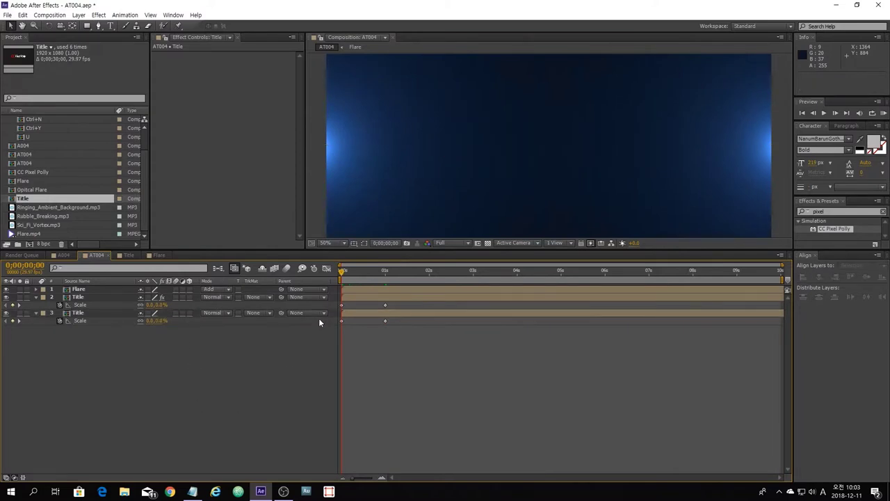
# Step: Scrub through the first second and just past it to check both scaling titles and the shatter
pyautogui.moveTo(342, 272); pyautogui.dragTo(396, 297)
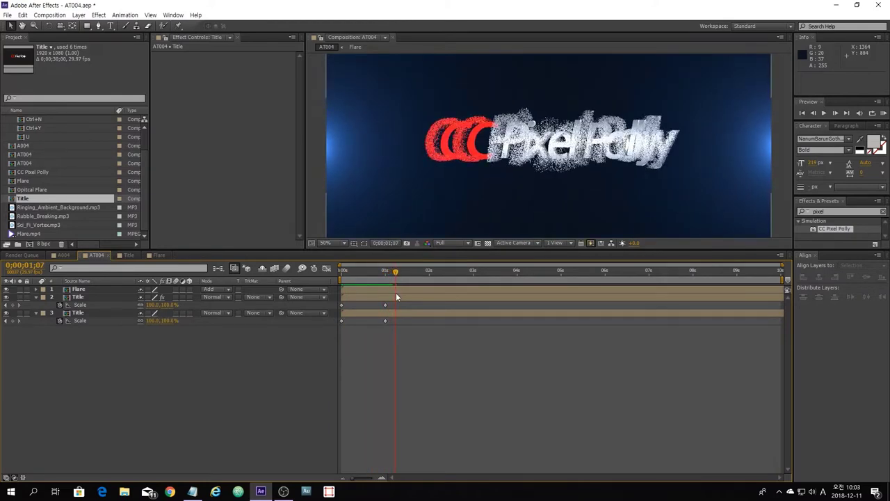
pyautogui.click(385, 272)
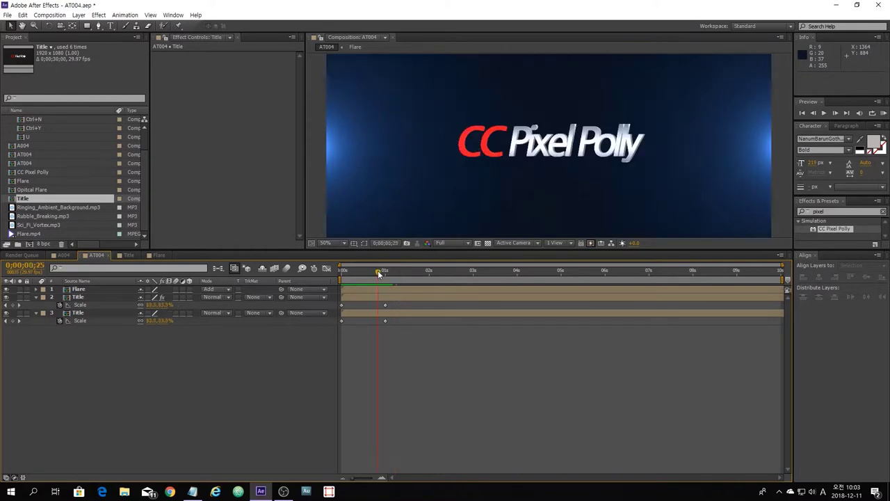
pyautogui.moveTo(387, 276); pyautogui.dragTo(398, 277)
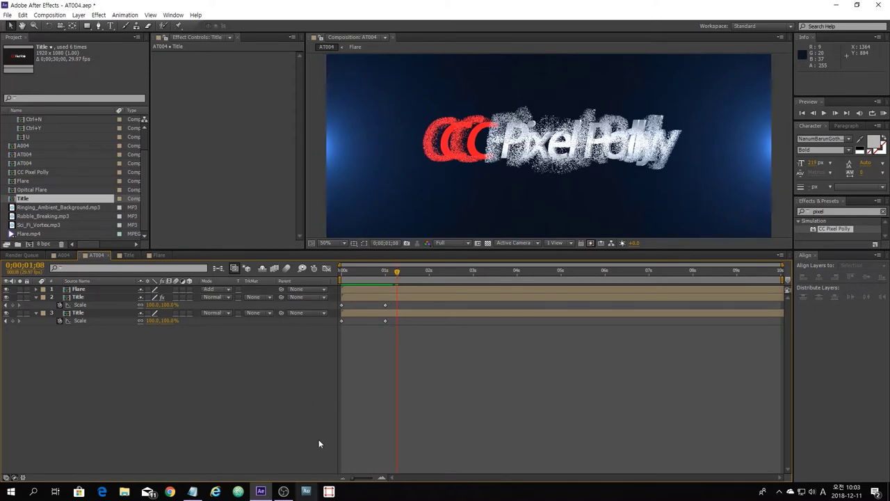
# Step: Switch to the Notepad file 바운스.txt and copy the whole bounce expression under 바운스효과
pyautogui.click(193, 492)
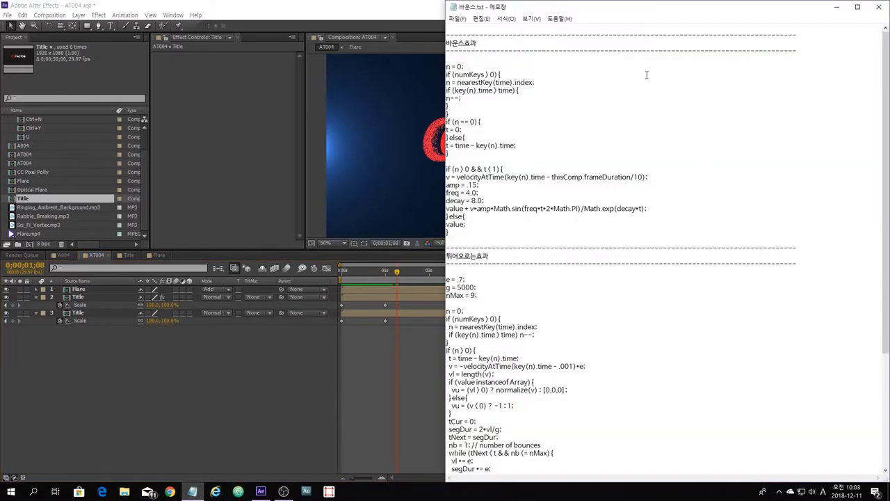
pyautogui.click(597, 111)
pyautogui.moveTo(452, 234); pyautogui.dragTo(447, 67)
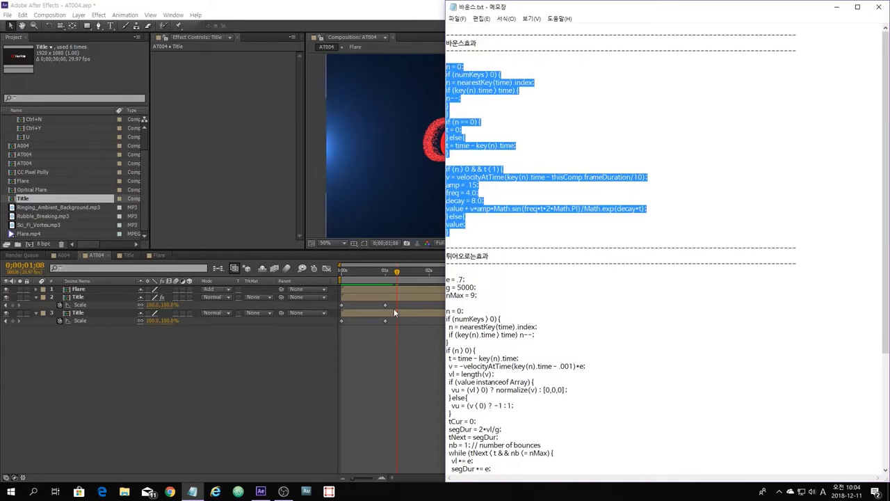
# Step: Back in After Effects, replace the default Scale expression on the bottom Title layer with the copied bounce expression
pyautogui.click(258, 384)
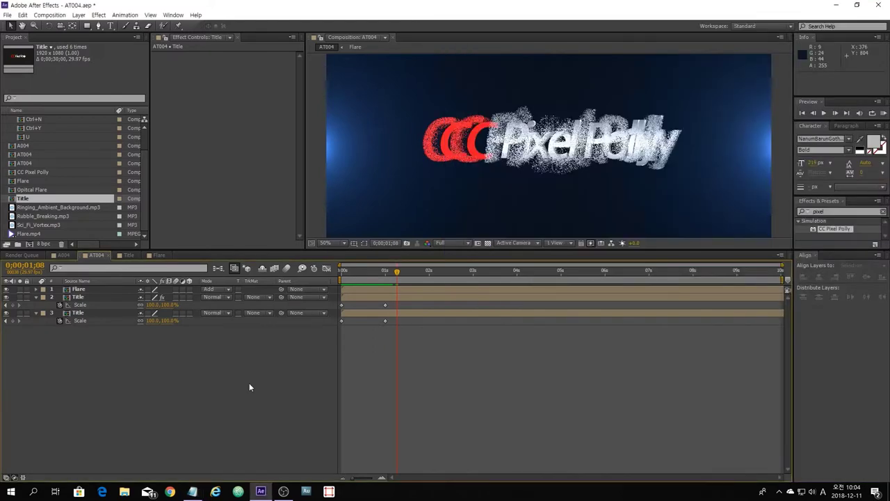
pyautogui.keyDown('alt'); pyautogui.click(59, 321); pyautogui.keyUp('alt')
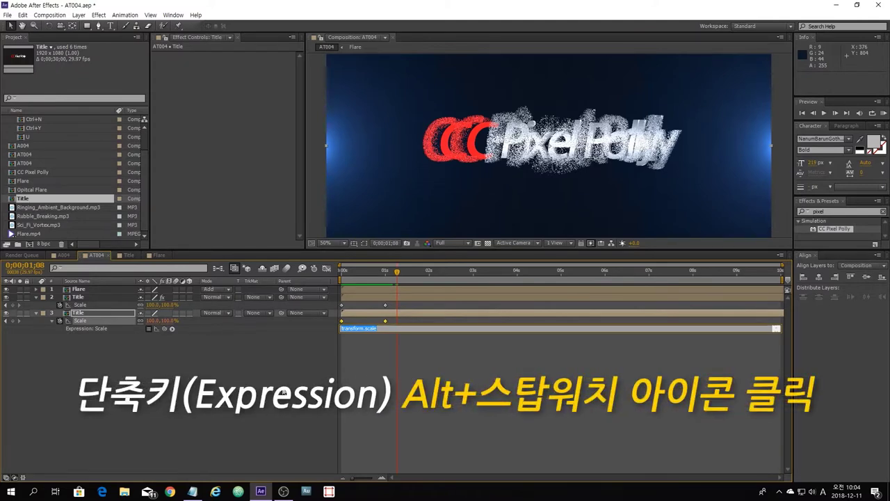
pyautogui.press('BackSpace')
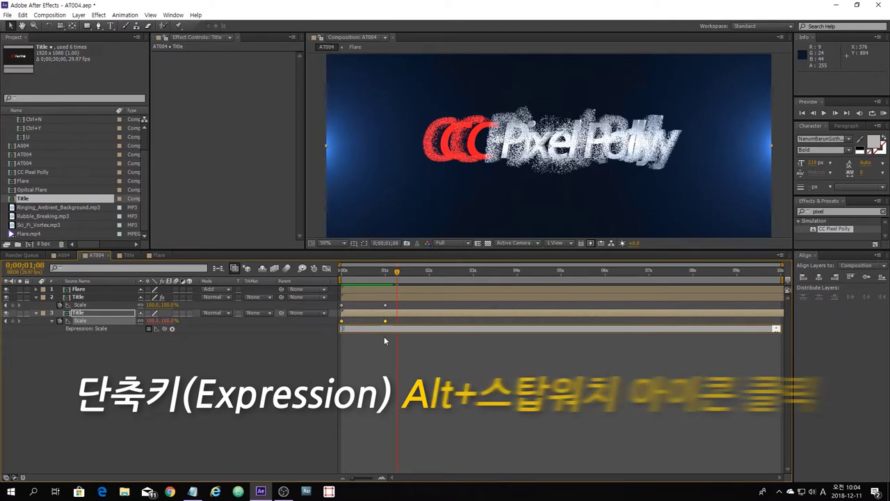
pyautogui.click(353, 359)
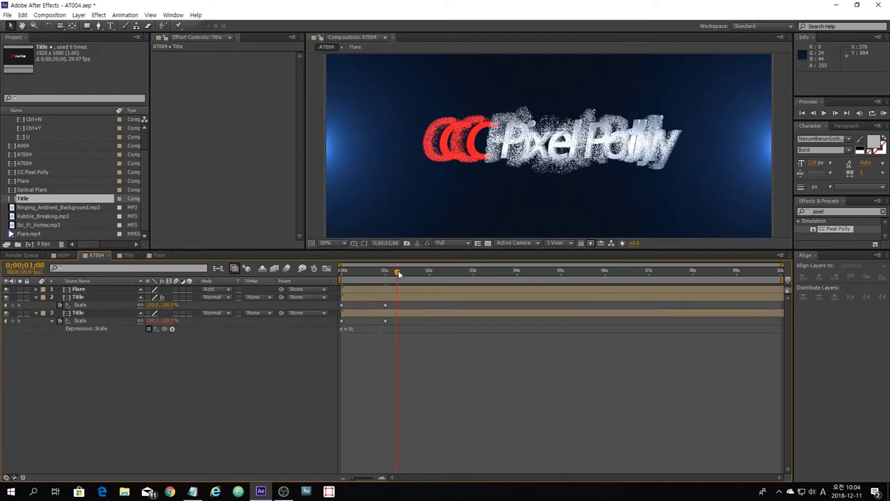
# Step: Play the animation from the start and scrub after the one-second mark to examine the bouncing bottom title
pyautogui.moveTo(401, 274); pyautogui.dragTo(326, 274)
pyautogui.click(826, 114)
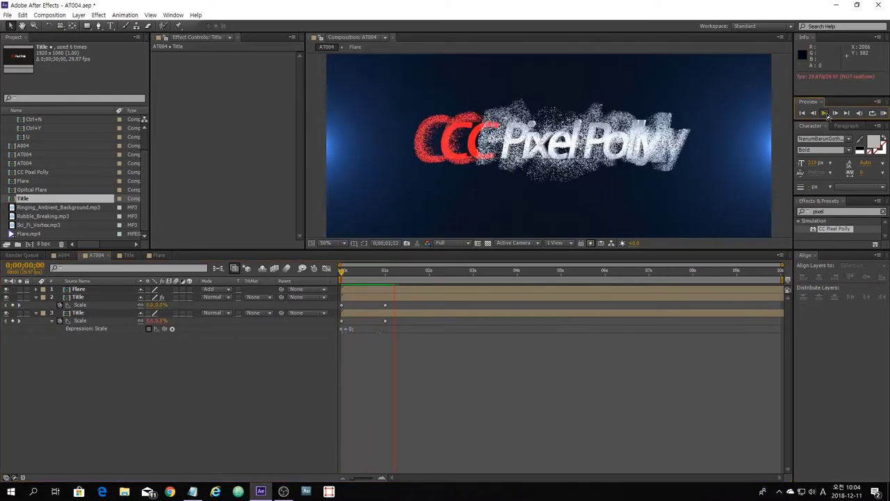
pyautogui.click(409, 272)
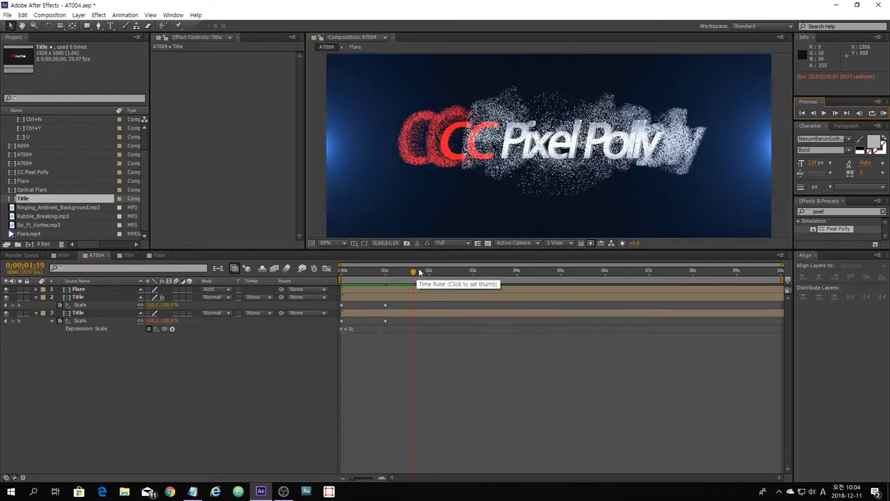
pyautogui.moveTo(419, 272); pyautogui.dragTo(397, 309)
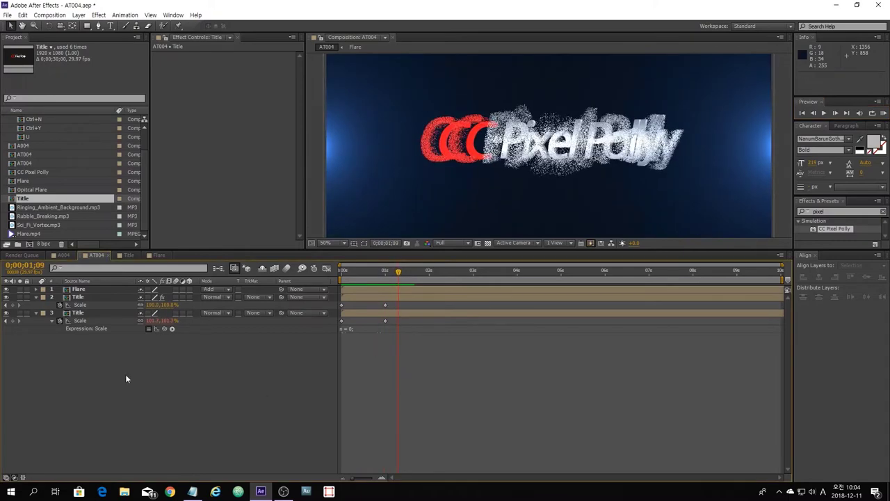
# Step: Duplicate the CC Pixel Polly Title layer, set the copy's Grid Spacing to 10, and preview the added fragments
pyautogui.click(85, 297)
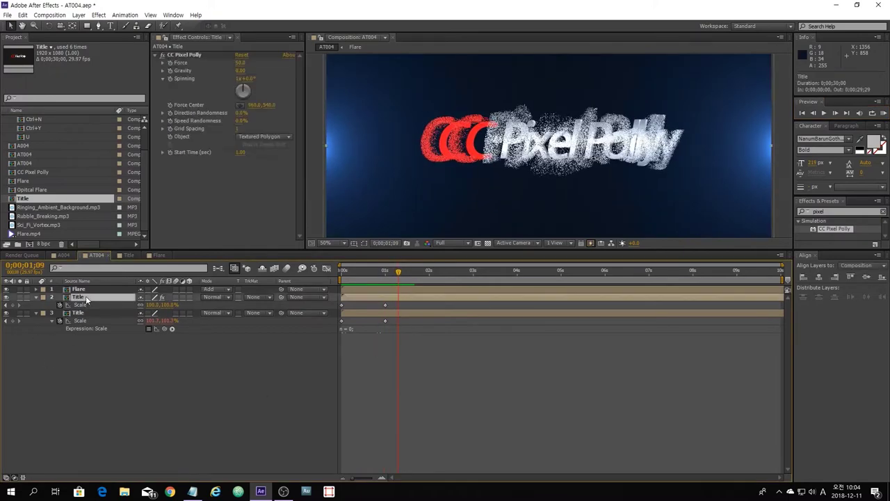
pyautogui.hotkey('ctrl', 'd')
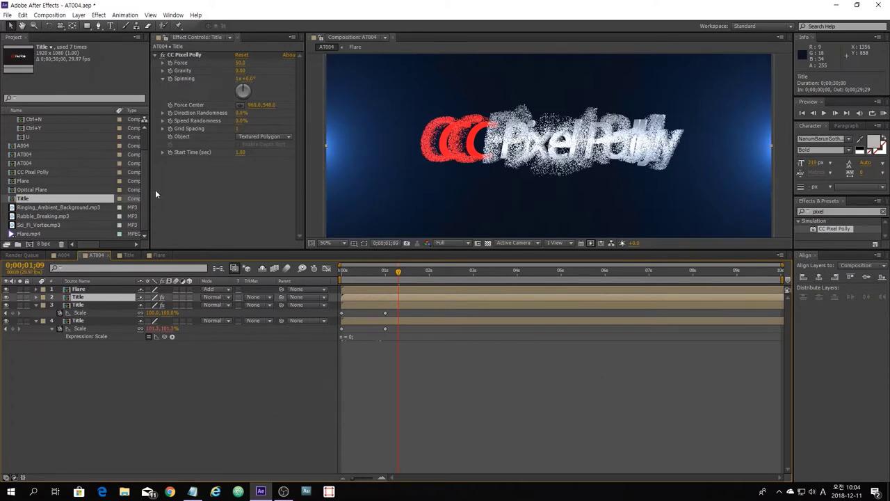
pyautogui.moveTo(398, 271); pyautogui.dragTo(398, 293)
pyautogui.click(240, 129)
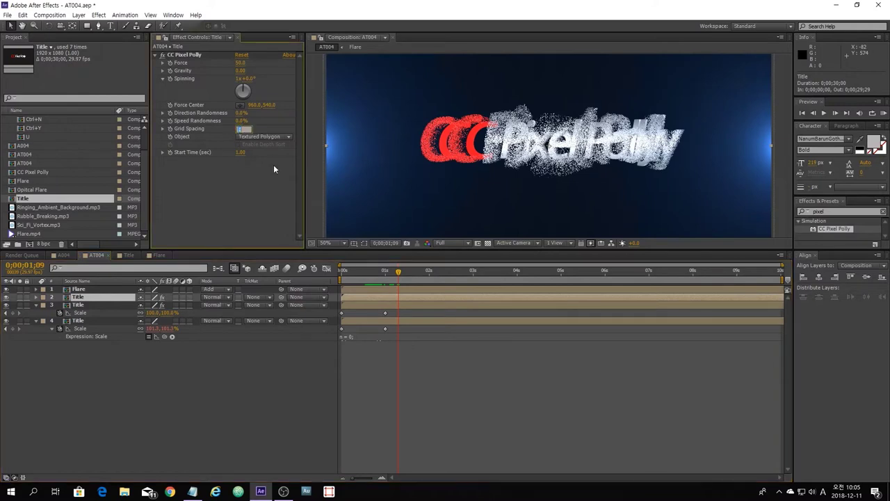
pyautogui.write('10')
pyautogui.press('Return')
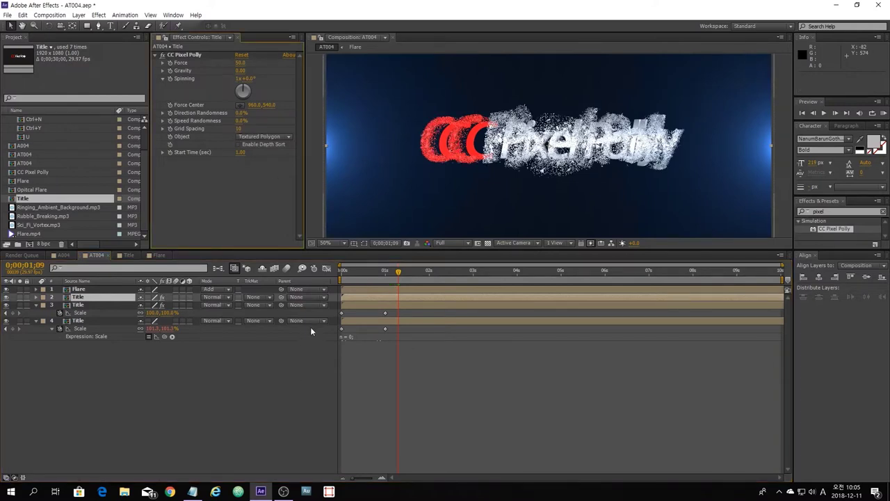
pyautogui.click(360, 274)
pyautogui.press('space')
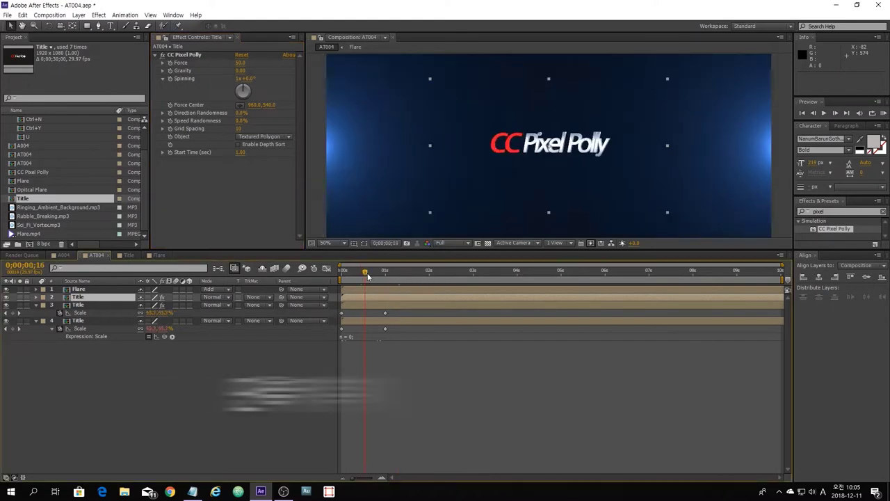
# Step: Duplicate the top Title layer again and set the new copy's Grid Spacing to 20
pyautogui.hotkey('ctrl', 'd')
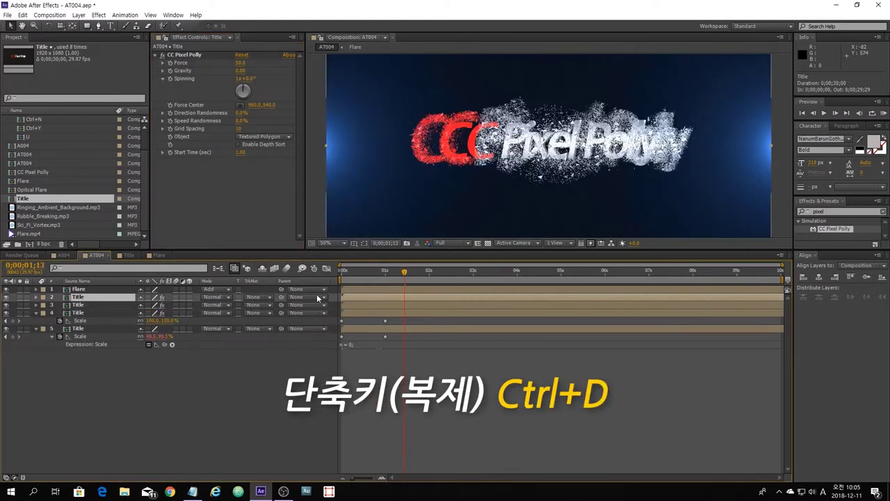
pyautogui.moveTo(403, 274)
pyautogui.mouseDown()
pyautogui.moveTo(383, 278)
pyautogui.moveTo(400, 281)
pyautogui.mouseUp()
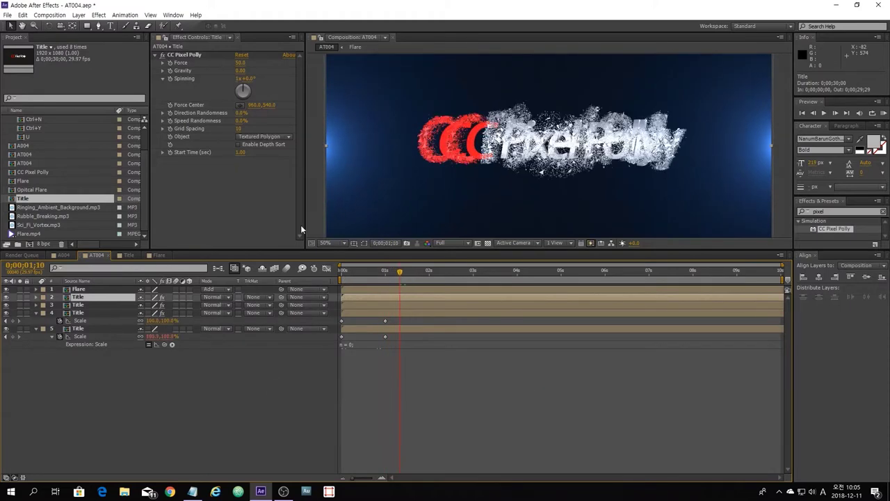
pyautogui.click(241, 129)
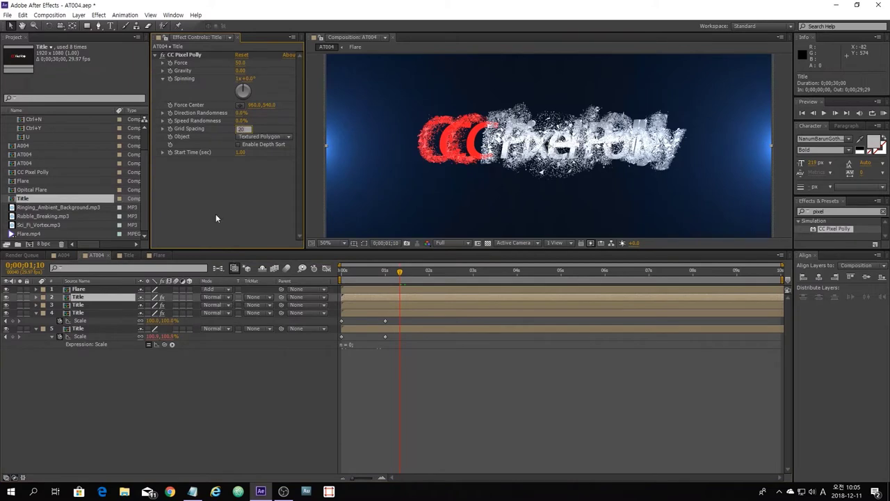
pyautogui.press('Return')
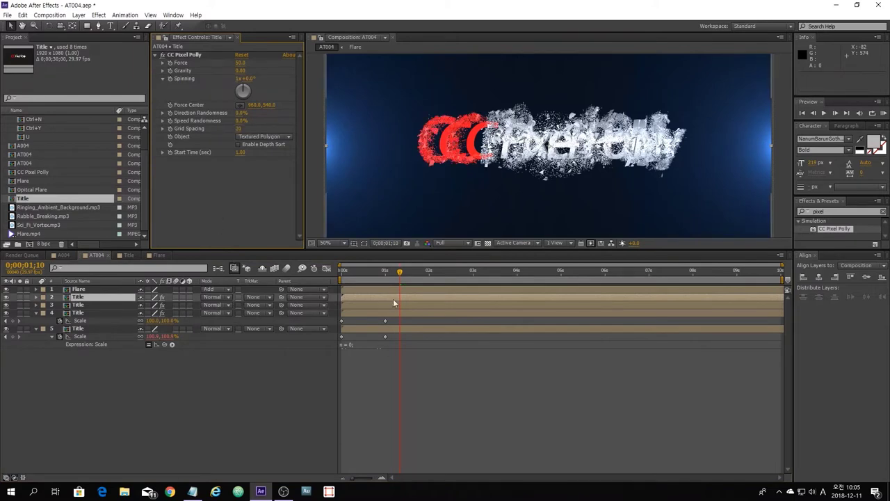
# Step: Scrub and play the frames after the one-second mark to examine the combined fragment sizes
pyautogui.moveTo(400, 275); pyautogui.dragTo(409, 299)
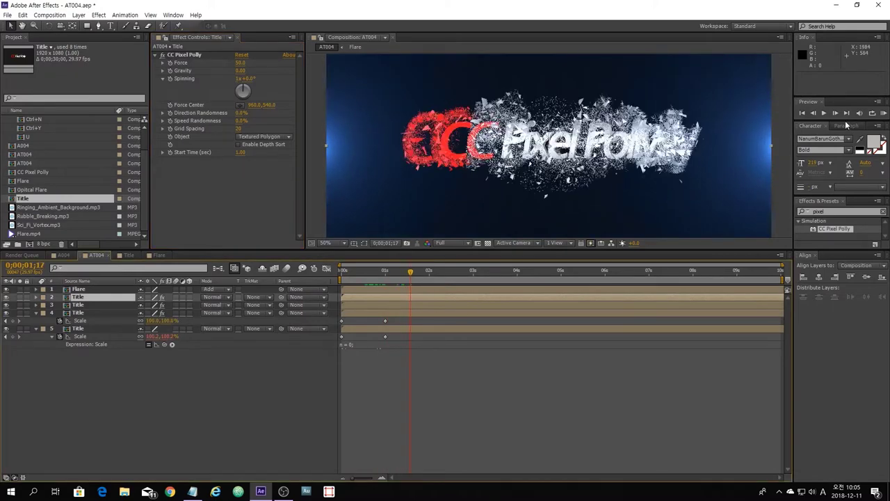
pyautogui.click(825, 112)
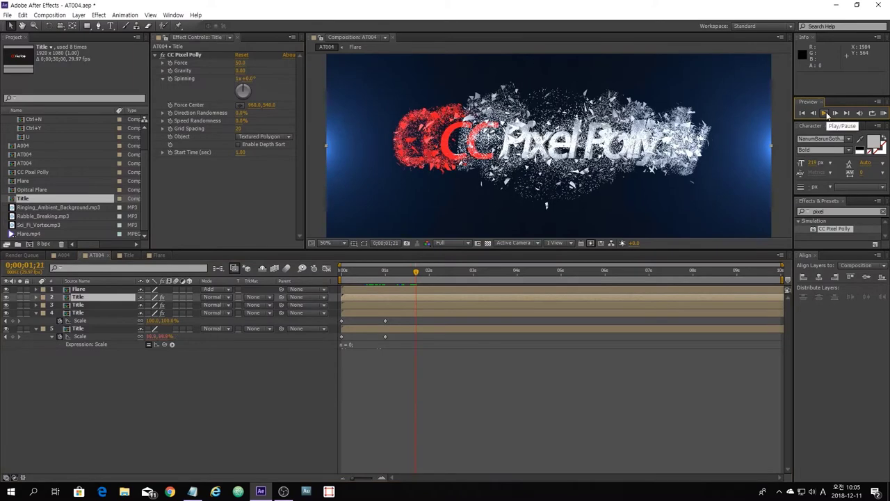
pyautogui.moveTo(418, 272)
pyautogui.mouseDown()
pyautogui.moveTo(397, 280)
pyautogui.moveTo(405, 282)
pyautogui.mouseUp()
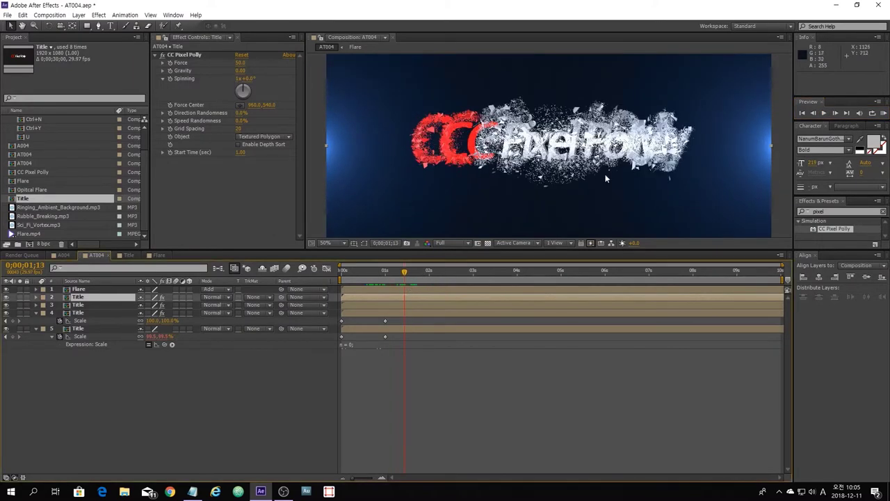
pyautogui.click(825, 112)
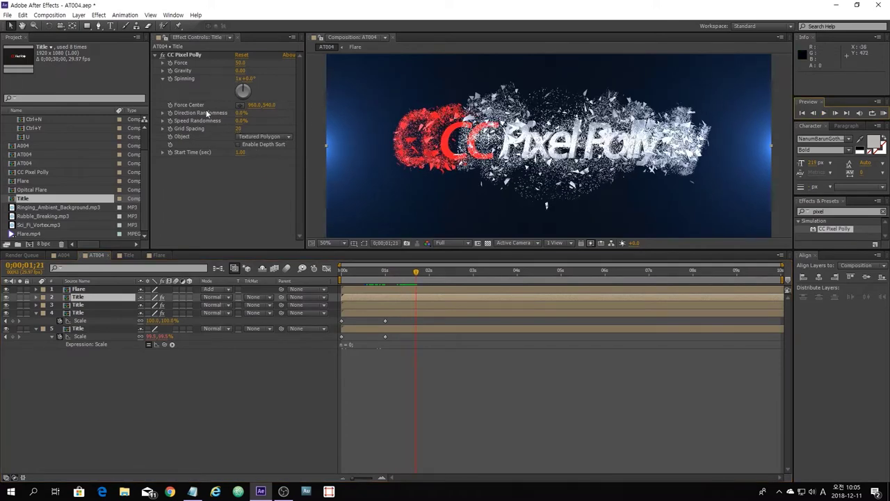
# Step: Set the top Title layer's CC Pixel Polly Spinning to 3 revolutions and preview the shatter from 0;00;01;15
pyautogui.click(239, 77)
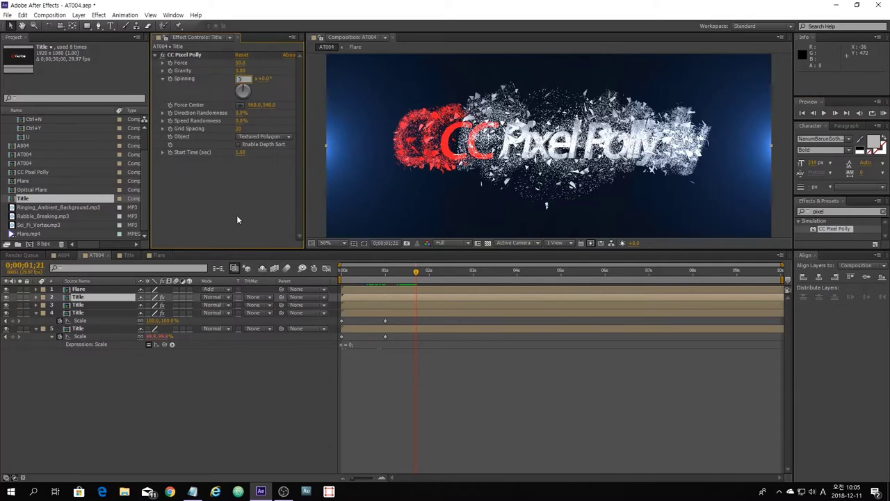
pyautogui.write('3')
pyautogui.press('Return')
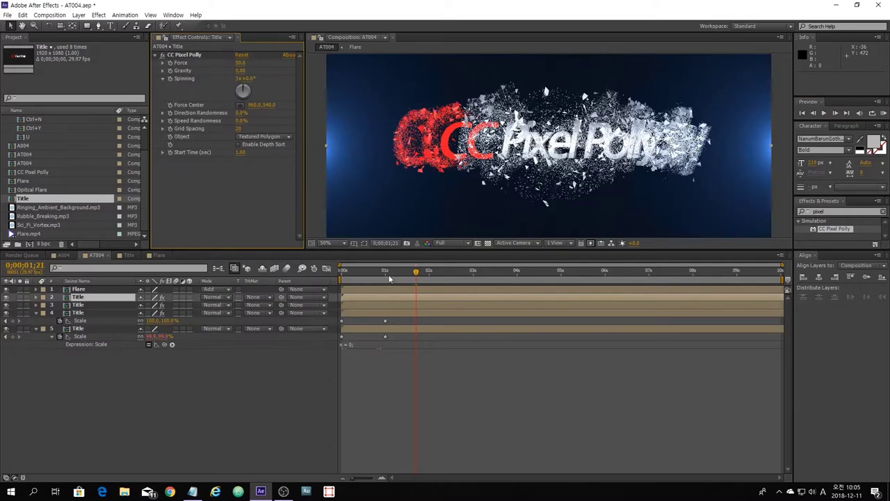
pyautogui.click(392, 277)
pyautogui.click(406, 270)
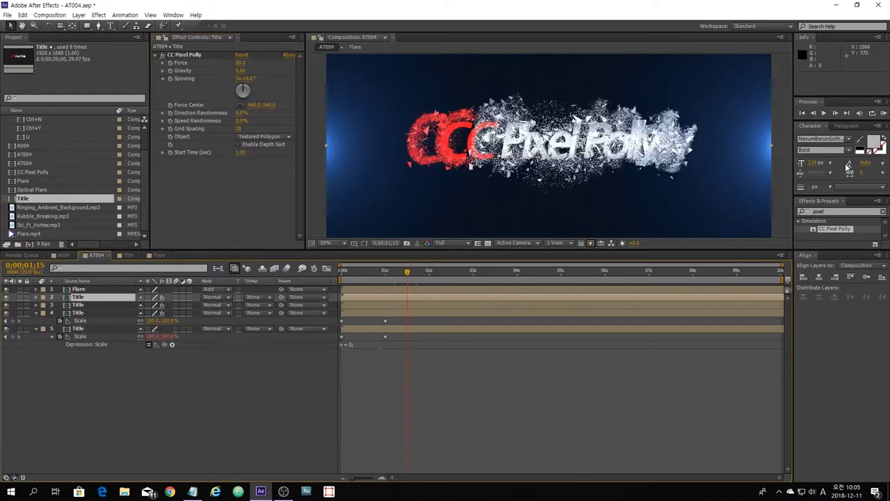
pyautogui.click(824, 113)
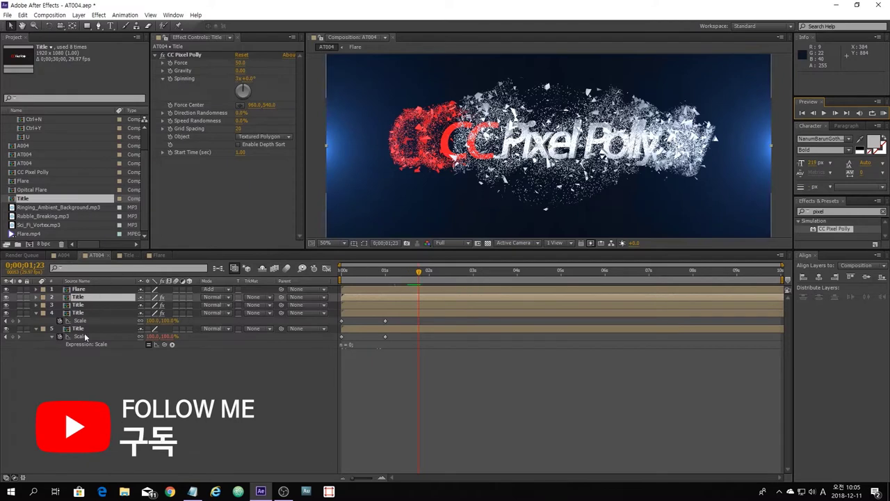
# Step: Set Spinning to 2 revolutions on the Title layer with Grid Spacing 10 and preview the shatter from 0;00;01;05
pyautogui.click(77, 305)
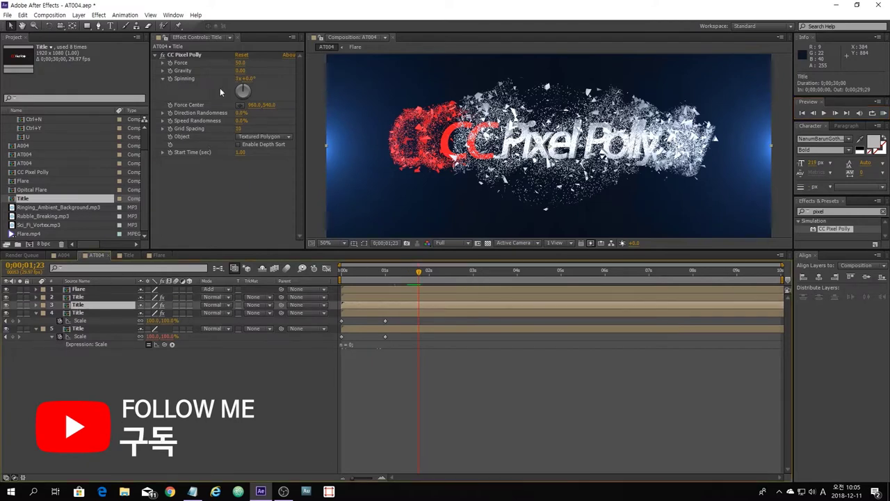
pyautogui.click(240, 79)
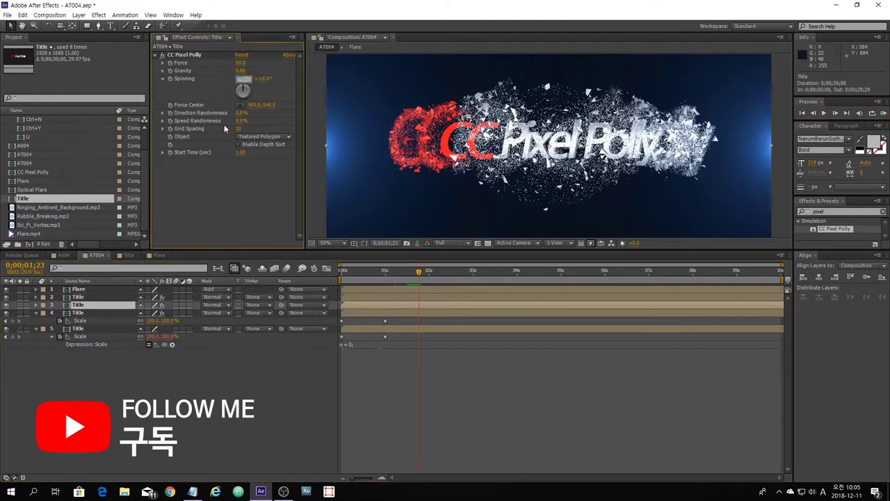
pyautogui.press('Return')
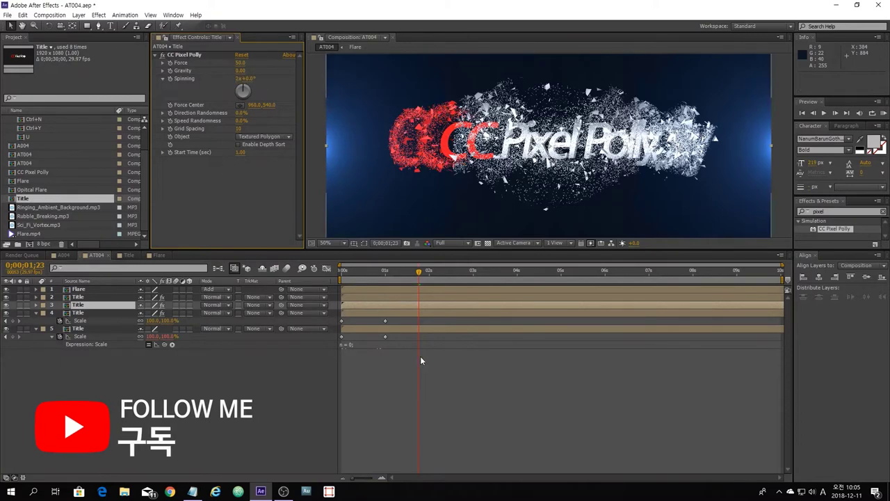
pyautogui.click(387, 271)
pyautogui.moveTo(387, 272); pyautogui.dragTo(393, 271)
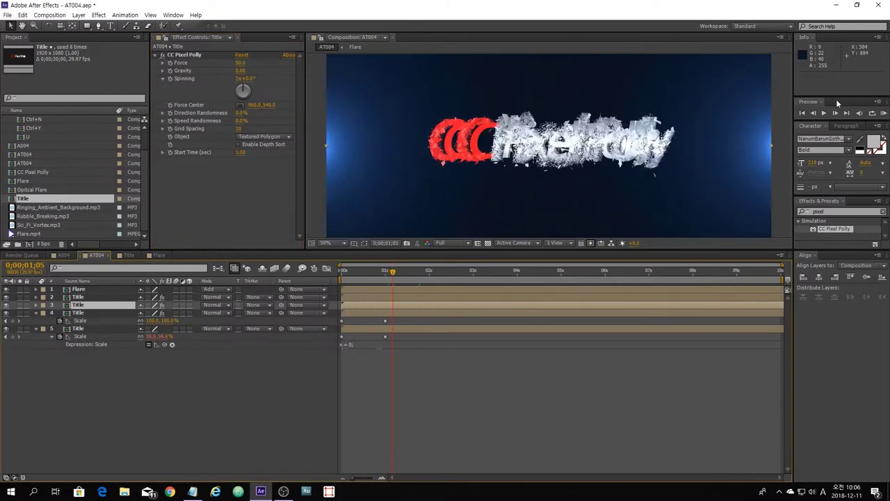
pyautogui.click(825, 112)
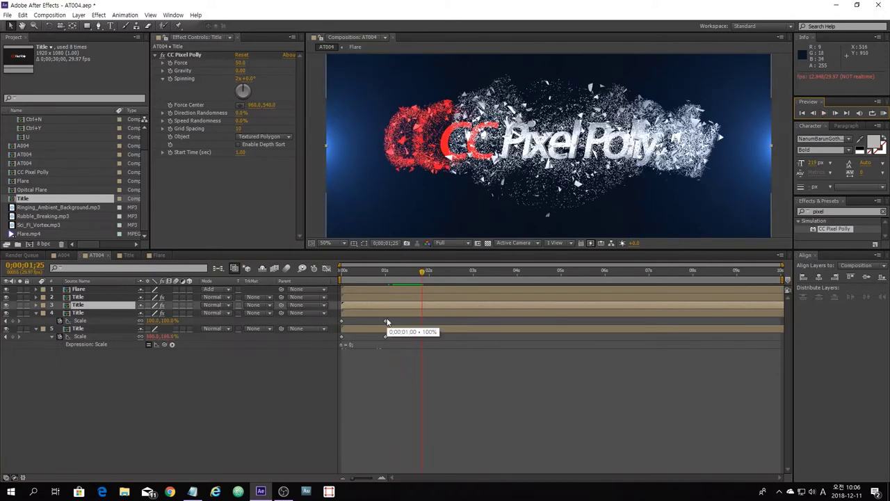
# Step: Add a new two-node camera with the 35mm preset to the AT004 composition
pyautogui.click(279, 372)
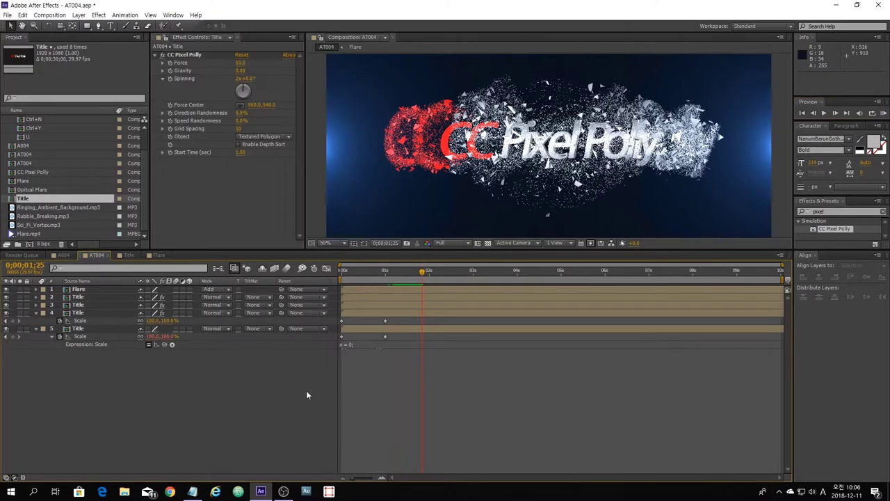
pyautogui.rightClick(307, 392)
pyautogui.moveTo(436, 295)
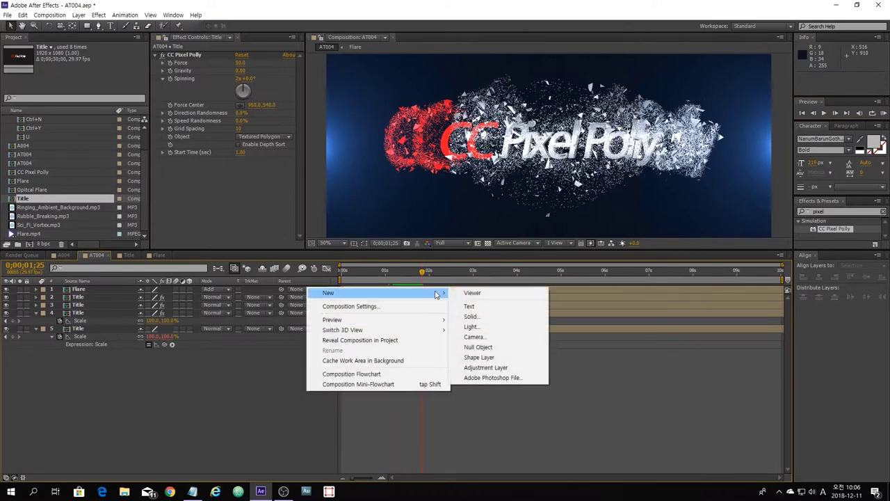
pyautogui.click(474, 338)
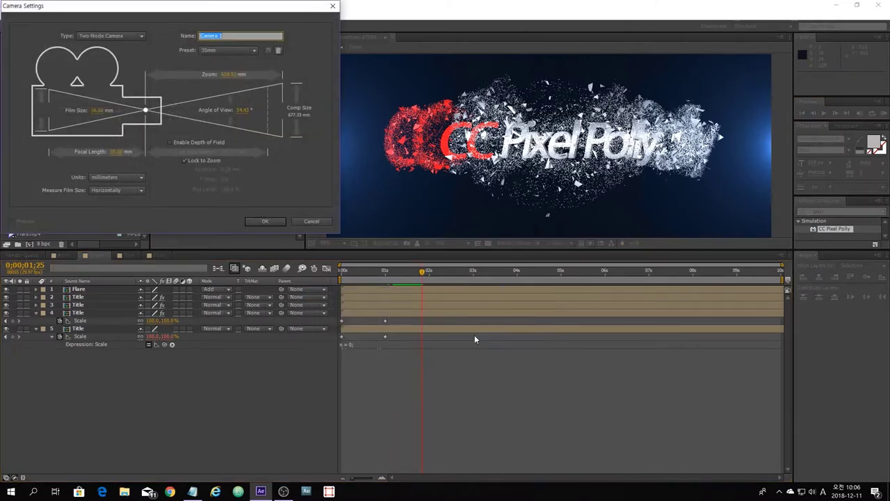
pyautogui.click(264, 222)
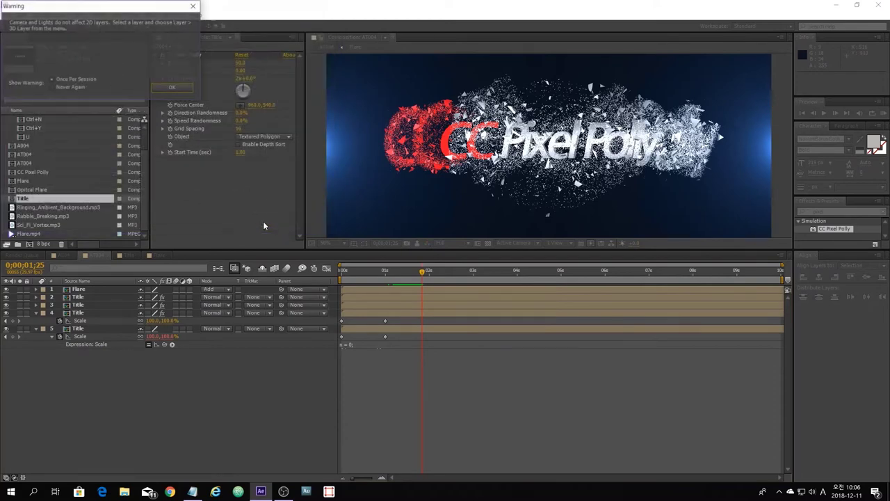
pyautogui.click(176, 88)
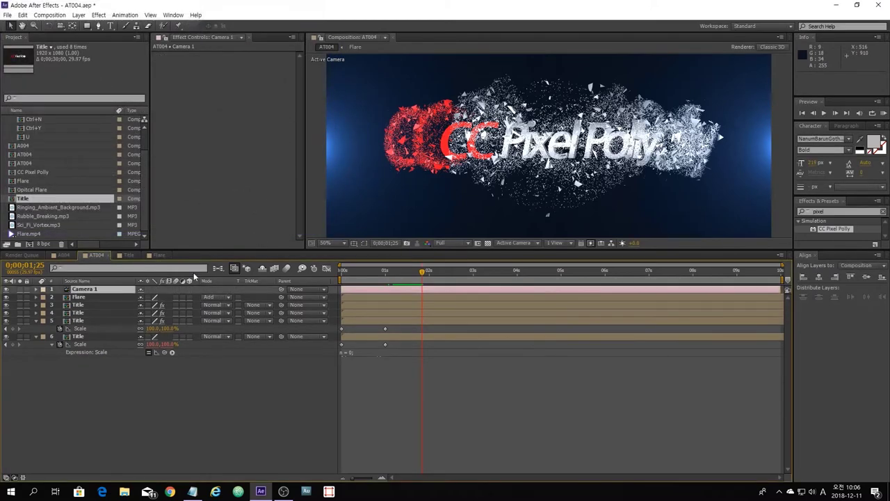
# Step: Collapse the layer properties, make all four Title layers 3D, and scrub the frames after one second
pyautogui.click(264, 414)
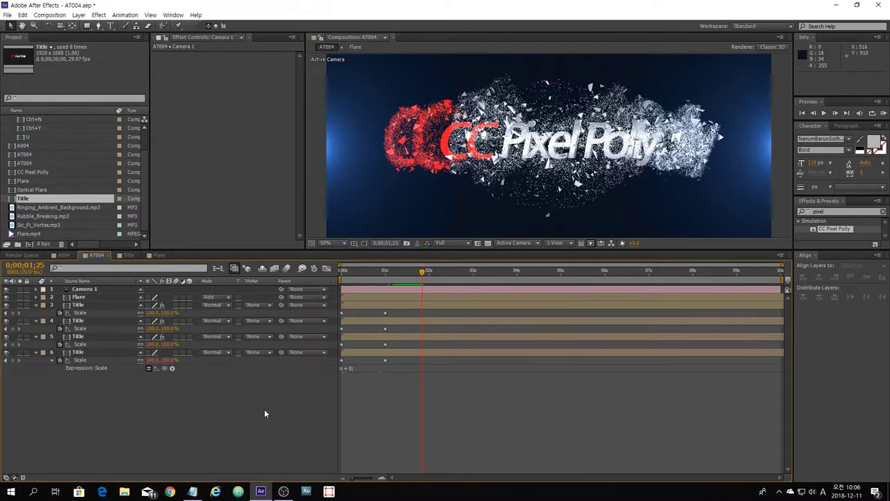
pyautogui.press('u')
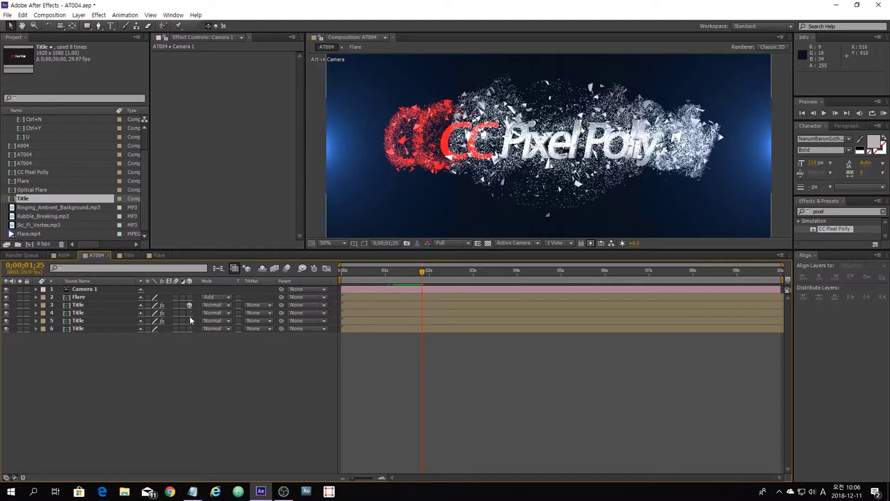
pyautogui.moveTo(189, 320); pyautogui.dragTo(189, 328)
pyautogui.moveTo(376, 269); pyautogui.dragTo(401, 277)
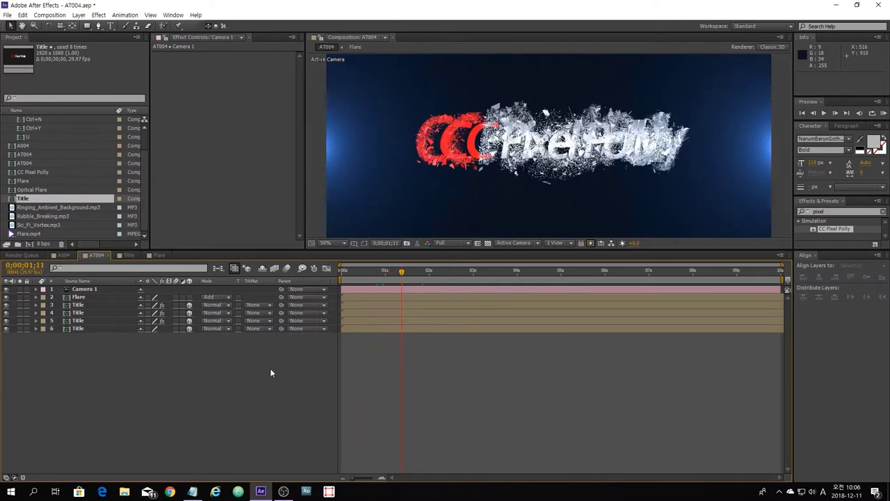
# Step: Reveal Camera 1's Position and set a keyframe for it at one second
pyautogui.click(96, 290)
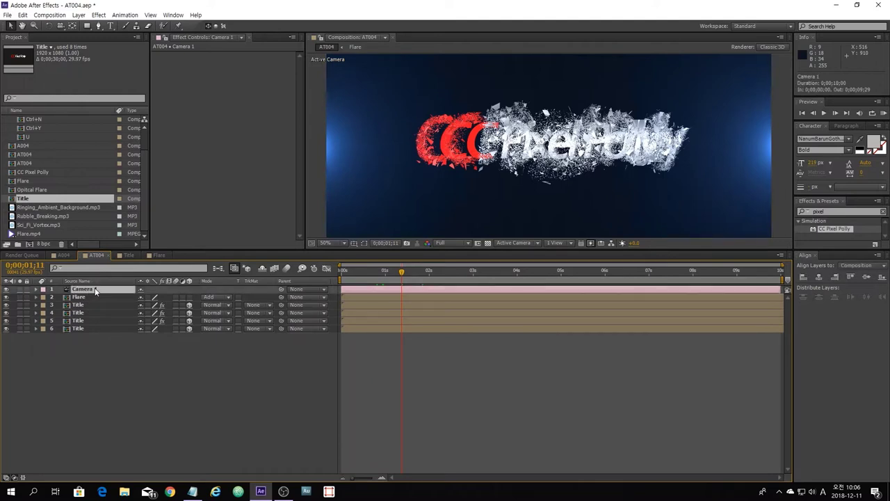
pyautogui.press('p')
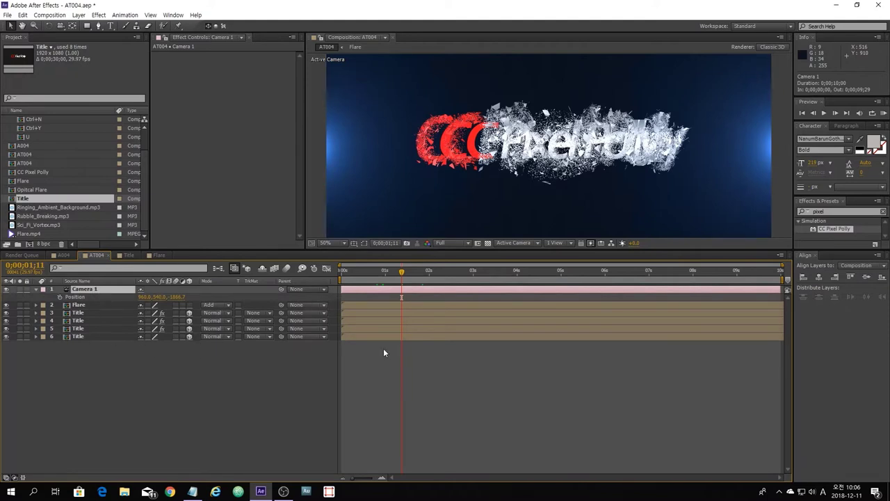
pyautogui.click(386, 270)
pyautogui.click(61, 297)
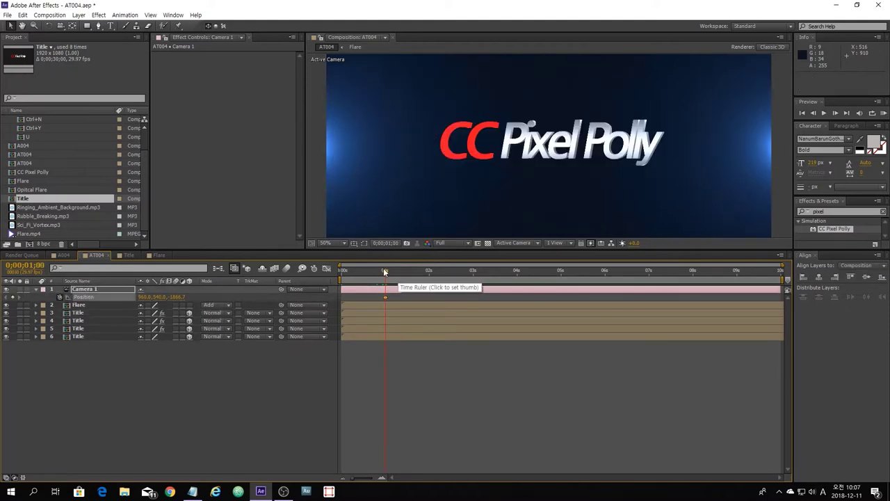
# Step: Move Camera 1 closer to the title along Z at 0;00;09;29, and preview the camera push-in from 0;00;02;19
pyautogui.moveTo(403, 274); pyautogui.dragTo(833, 281)
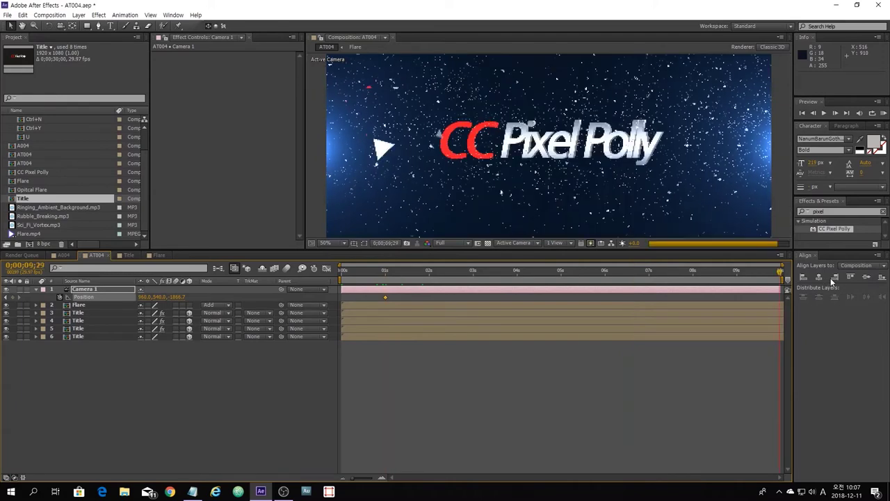
pyautogui.moveTo(177, 297); pyautogui.dragTo(285, 316)
pyautogui.click(290, 391)
pyautogui.moveTo(351, 277); pyautogui.dragTo(456, 289)
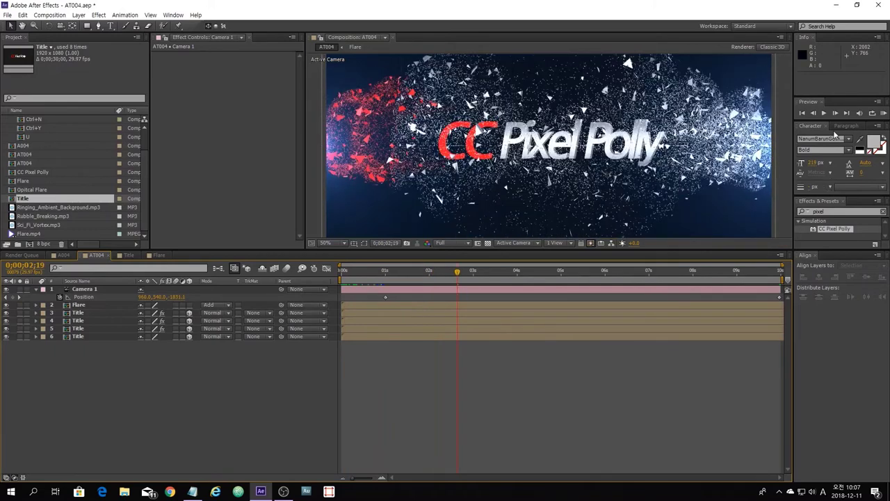
pyautogui.click(824, 112)
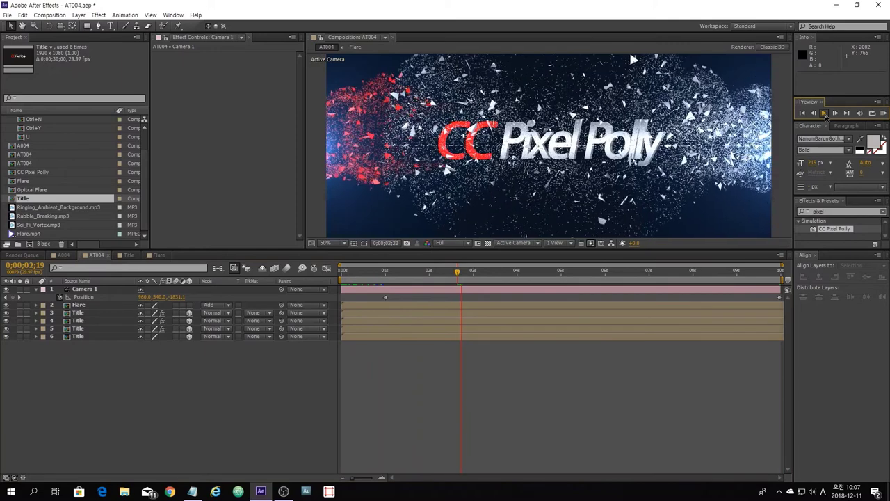
pyautogui.click(825, 113)
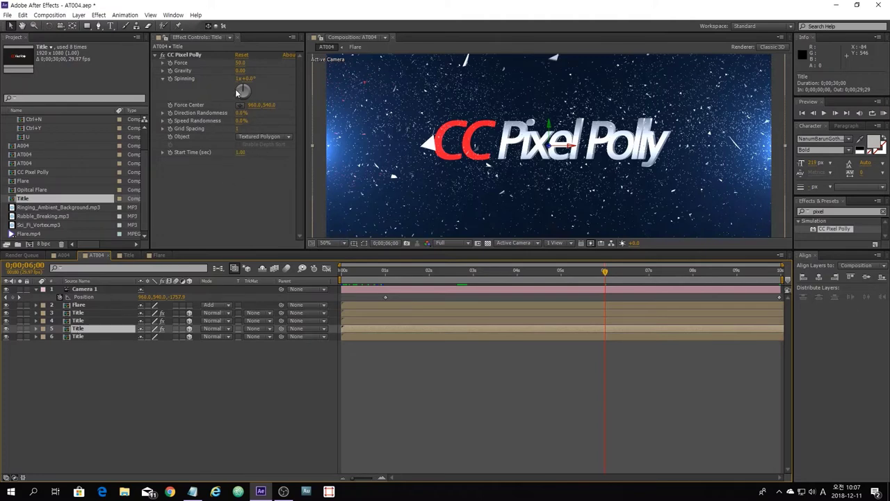
# Step: Keyframe CC Pixel Polly's Force on the Grid Spacing 1 Title layer at five seconds, and set it to -500 at 0;00;05;14
pyautogui.moveTo(419, 272); pyautogui.dragTo(561, 291)
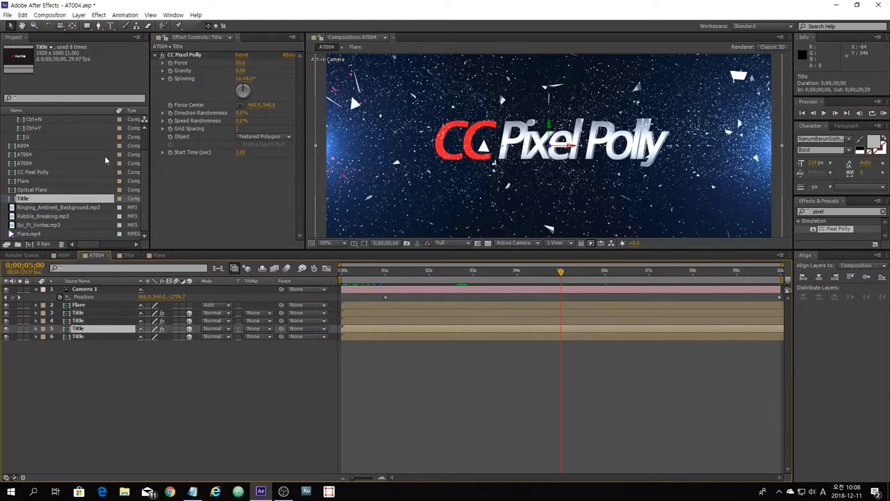
pyautogui.click(184, 54)
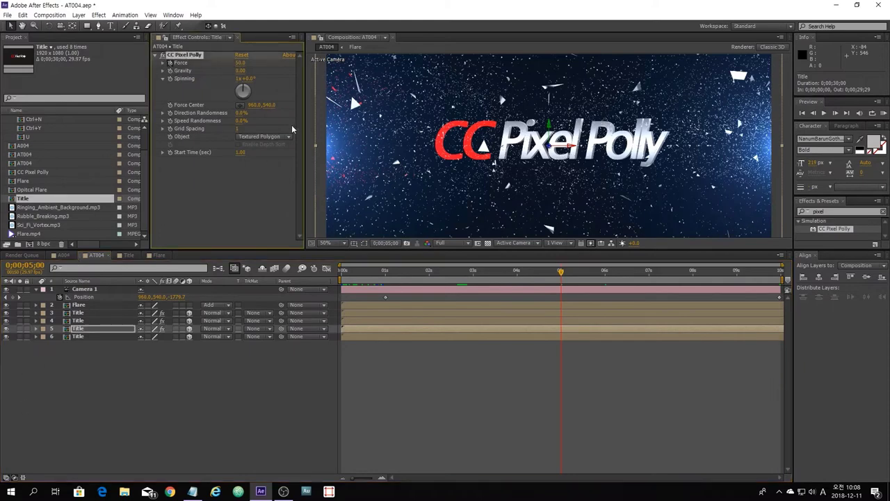
pyautogui.moveTo(561, 275); pyautogui.dragTo(582, 278)
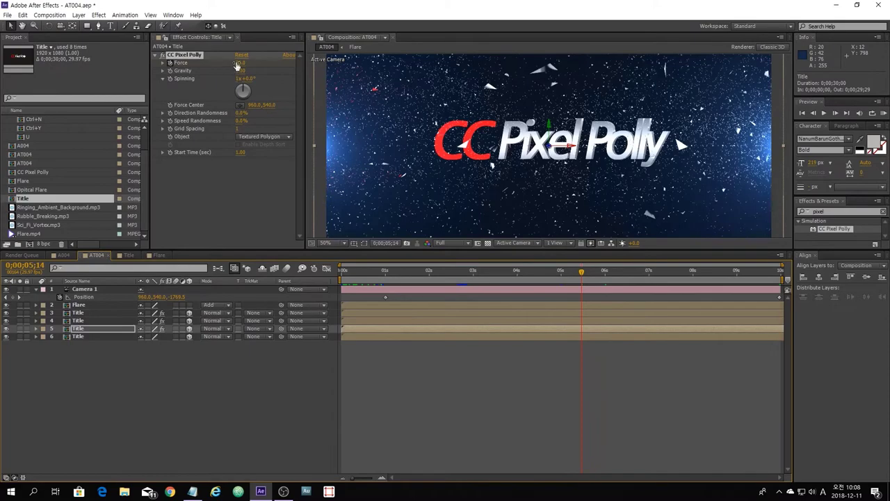
pyautogui.moveTo(240, 62); pyautogui.dragTo(192, 80)
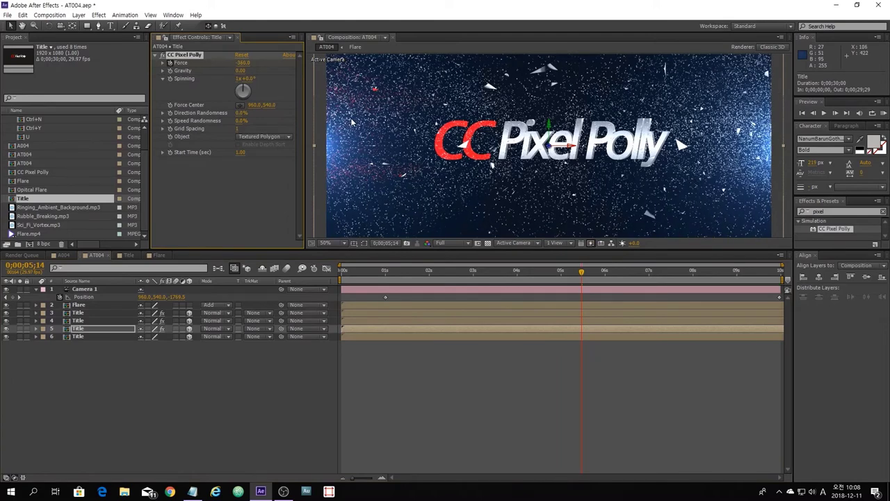
pyautogui.click(244, 63)
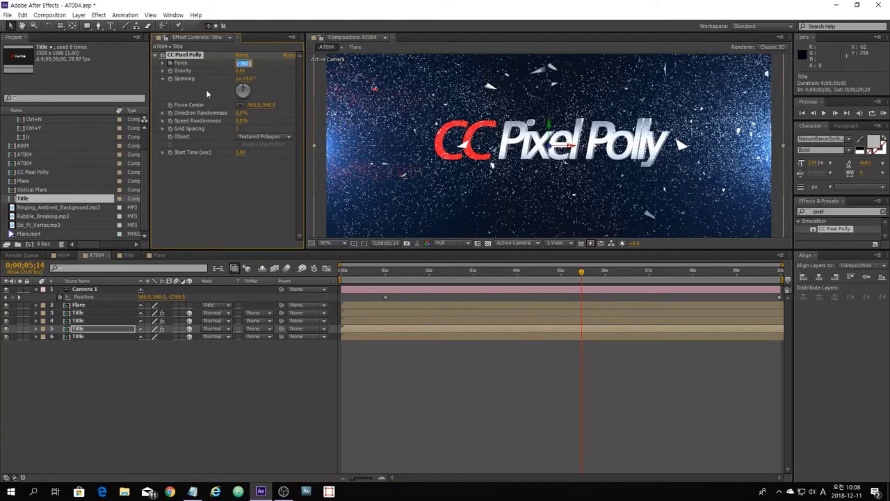
pyautogui.write('-500')
pyautogui.press('Return')
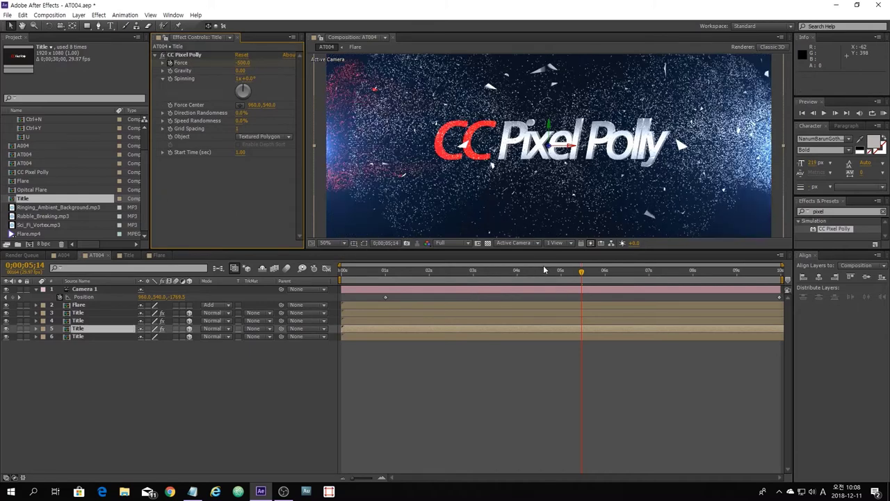
# Step: Preview the frames from 0;00;04;15, lower the composition preview resolution to Quarter, and return to 0;00;04;09
pyautogui.click(551, 271)
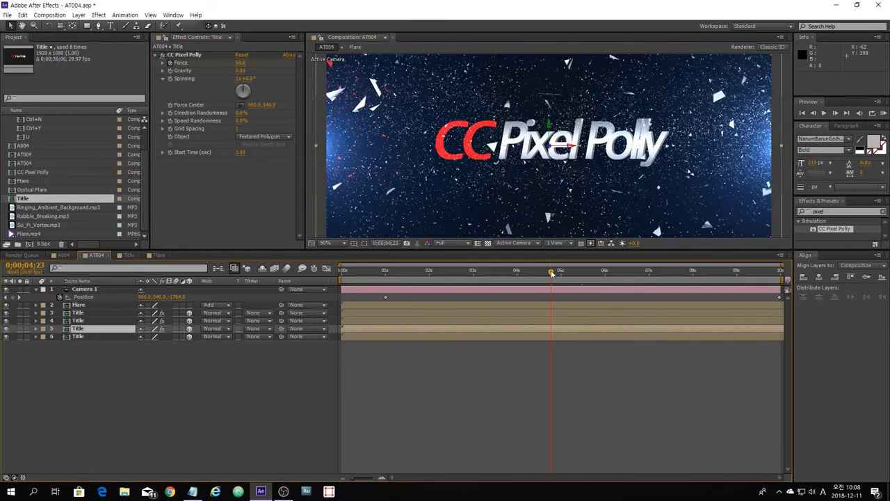
pyautogui.moveTo(550, 270)
pyautogui.mouseDown()
pyautogui.moveTo(502, 278)
pyautogui.moveTo(601, 286)
pyautogui.moveTo(539, 282)
pyautogui.mouseUp()
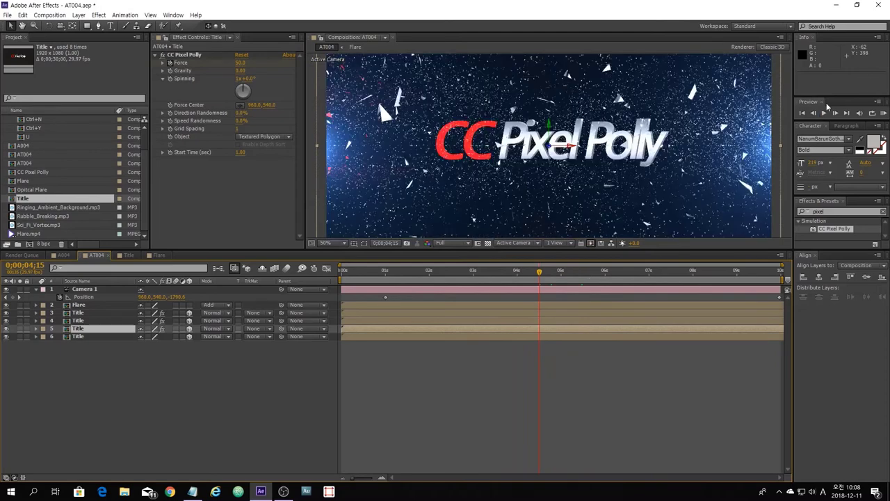
pyautogui.click(824, 113)
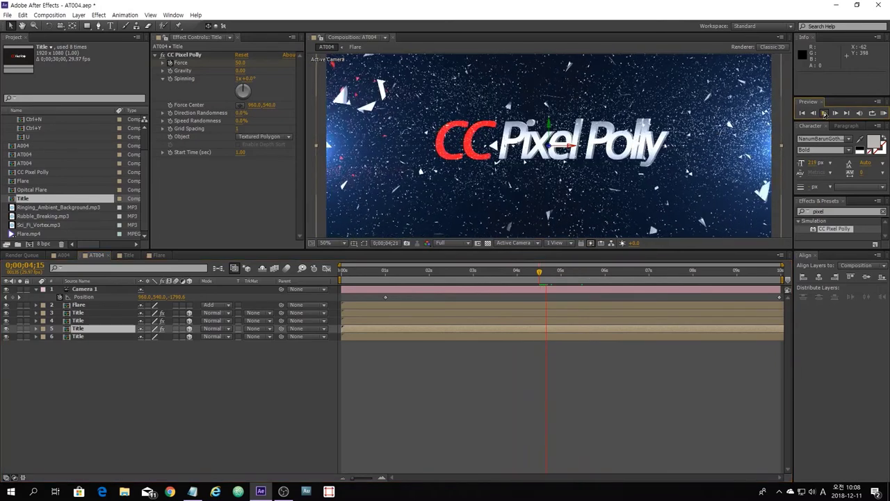
pyautogui.click(455, 243)
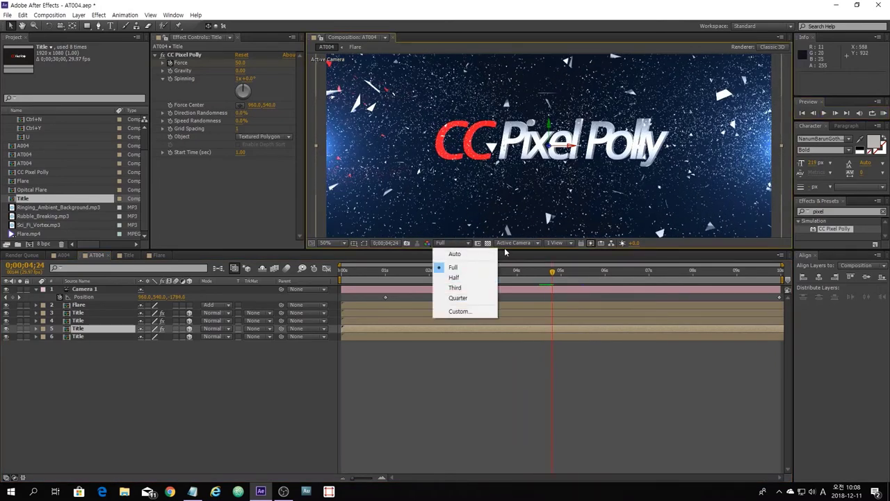
pyautogui.click(458, 297)
pyautogui.click(531, 274)
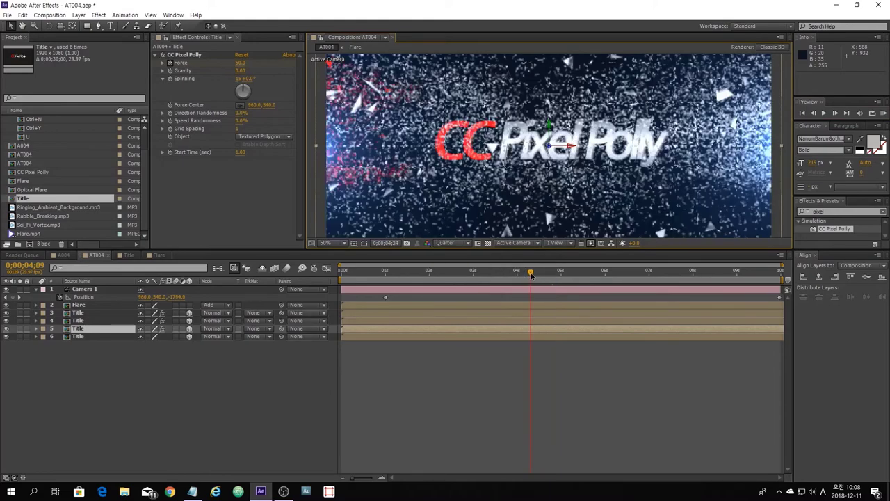
# Step: Preview the animation from 0;00;04;09, and examine the reassembling title up to 0;00;05;21
pyautogui.click(824, 113)
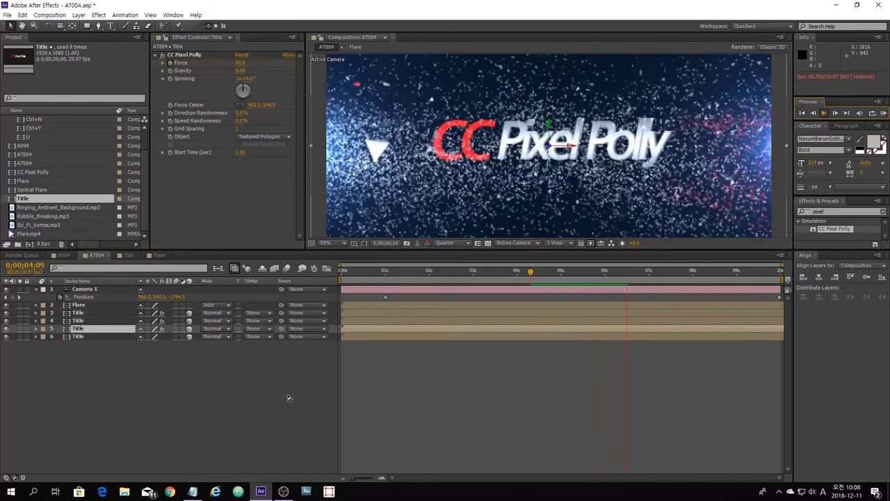
pyautogui.press('space')
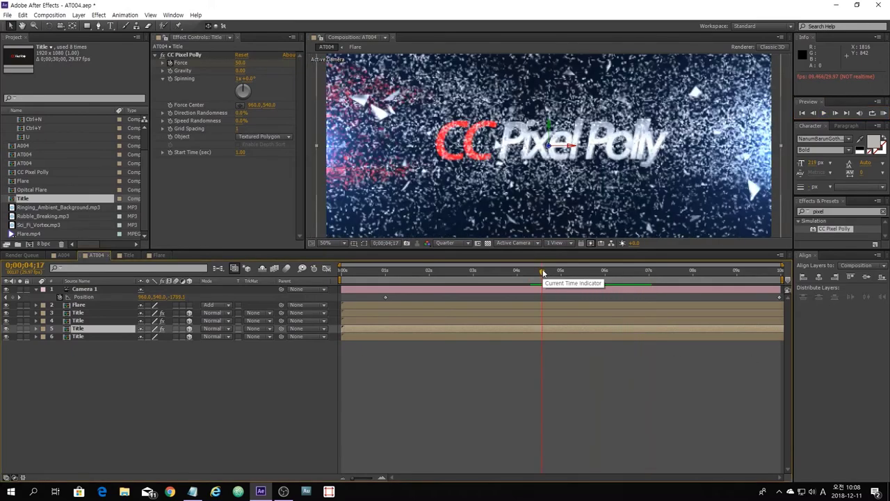
pyautogui.moveTo(543, 272); pyautogui.dragTo(592, 290)
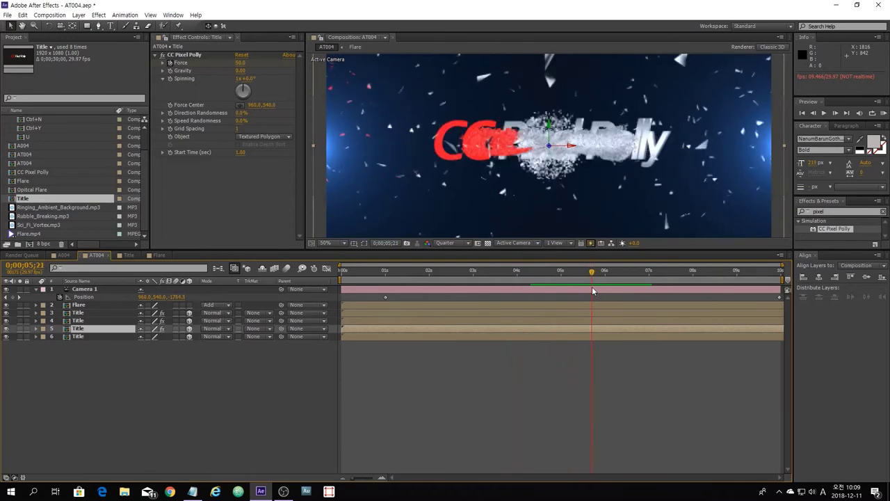
# Step: Draw a circular mask around the title's centre on the bottom Title layer, and feather it by 121 pixels
pyautogui.click(79, 335)
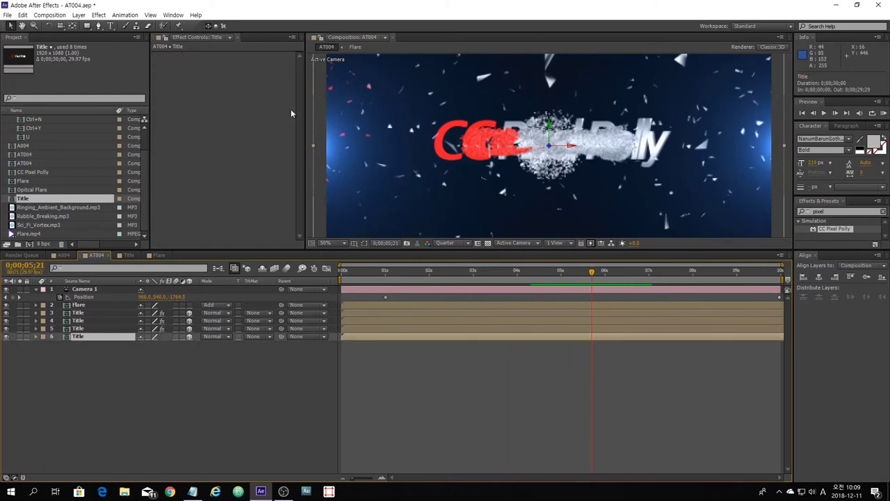
pyautogui.moveTo(86, 26)
pyautogui.mouseDown()
pyautogui.moveTo(115, 54)
pyautogui.moveTo(119, 48)
pyautogui.mouseUp()
pyautogui.moveTo(509, 106)
pyautogui.mouseDown()
pyautogui.moveTo(600, 191)
pyautogui.moveTo(594, 189)
pyautogui.mouseUp()
pyautogui.press('v')
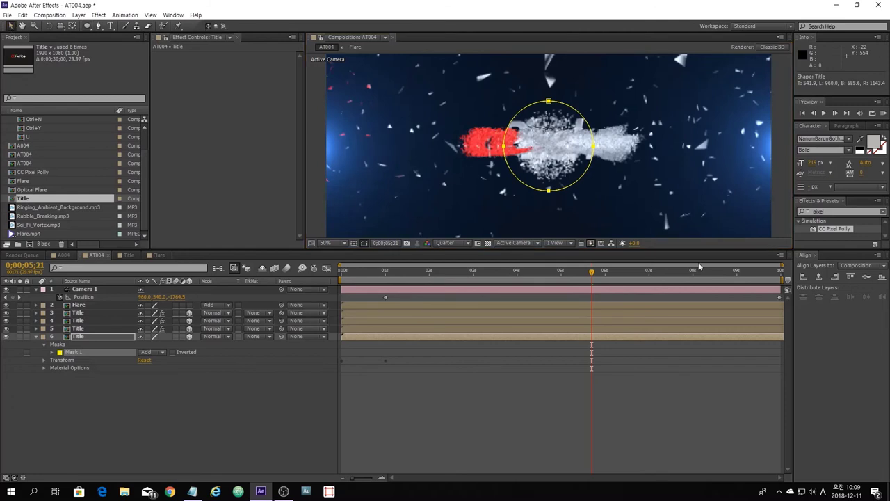
pyautogui.click(52, 352)
pyautogui.moveTo(149, 368); pyautogui.dragTo(171, 369)
pyautogui.click(204, 439)
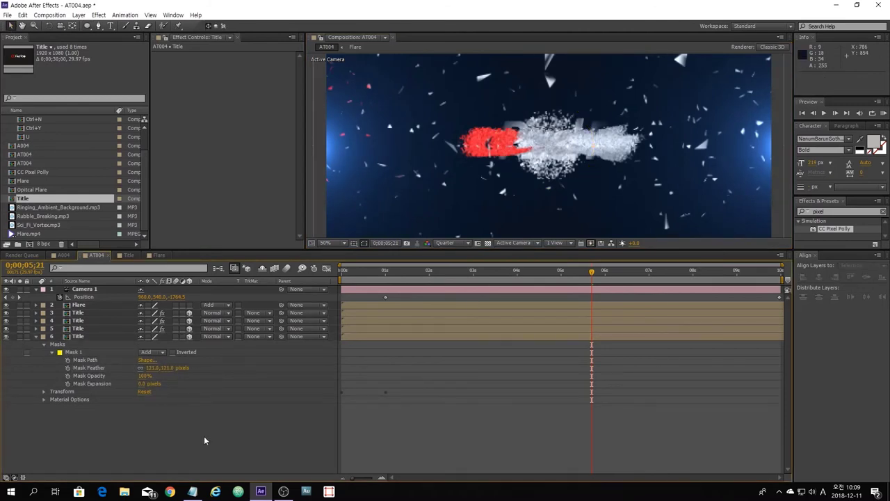
# Step: Expand Mask 1 to 329 pixels at 0;00;05;20 so it uncovers the whole title, and keyframe its Mask Expansion
pyautogui.moveTo(143, 383); pyautogui.dragTo(102, 383)
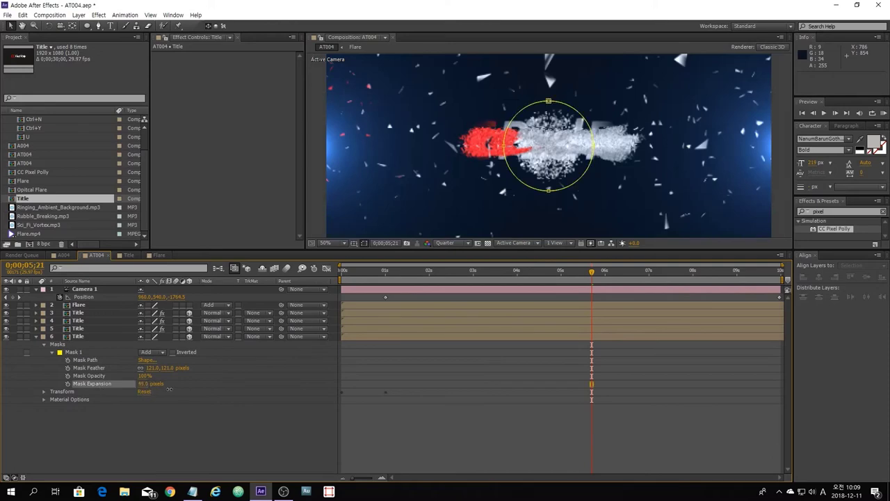
pyautogui.moveTo(590, 275); pyautogui.dragTo(588, 279)
pyautogui.moveTo(148, 383); pyautogui.dragTo(337, 387)
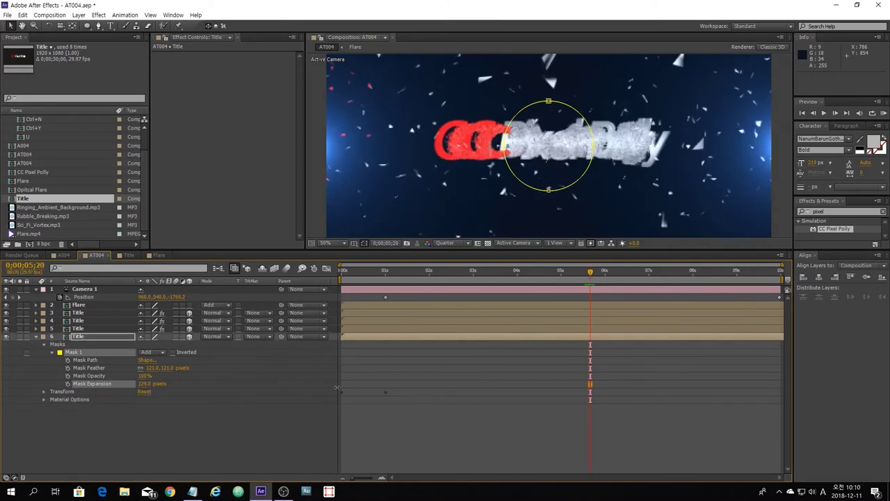
# Step: Keyframe Mask 1's Expansion at 0 pixels around 0;00;05;23 and at -187 pixels near six seconds
pyautogui.moveTo(591, 275); pyautogui.dragTo(595, 275)
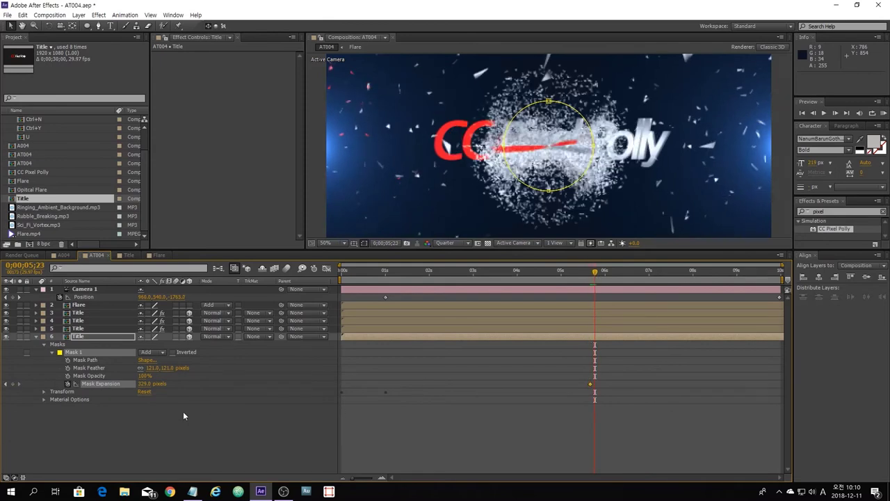
pyautogui.moveTo(123, 383); pyautogui.dragTo(7, 384)
pyautogui.moveTo(144, 391); pyautogui.dragTo(144, 399)
pyautogui.write('0')
pyautogui.press('Return')
pyautogui.moveTo(572, 271); pyautogui.dragTo(605, 312)
pyautogui.moveTo(143, 387); pyautogui.dragTo(73, 387)
pyautogui.click(279, 391)
# Step: Retime Mask 1's Expansion keyframes, shifting the first earlier, the middle one to 0;00;05;21 and the last to 0;00;05;26
pyautogui.moveTo(607, 295); pyautogui.dragTo(588, 286)
pyautogui.click(602, 385)
pyautogui.moveTo(602, 385); pyautogui.dragTo(597, 384)
pyautogui.moveTo(590, 267); pyautogui.dragTo(595, 288)
pyautogui.moveTo(592, 385); pyautogui.dragTo(592, 384)
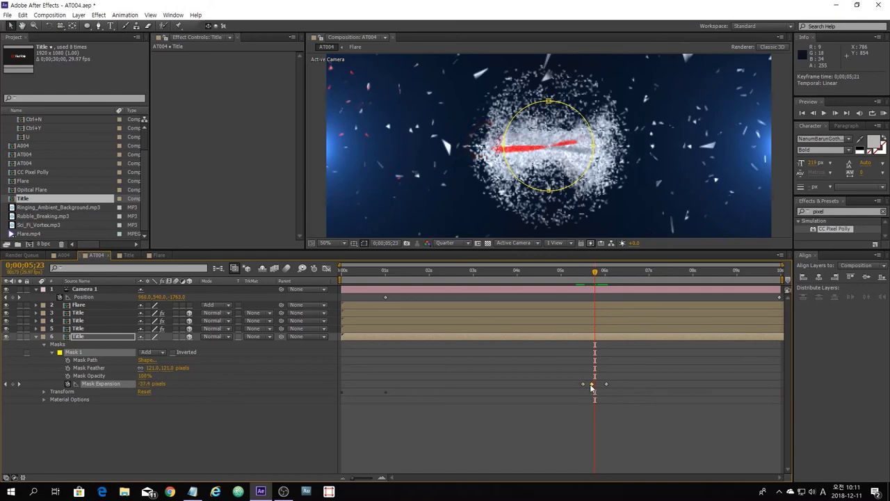
pyautogui.moveTo(595, 275)
pyautogui.mouseDown()
pyautogui.moveTo(580, 277)
pyautogui.moveTo(594, 279)
pyautogui.mouseUp()
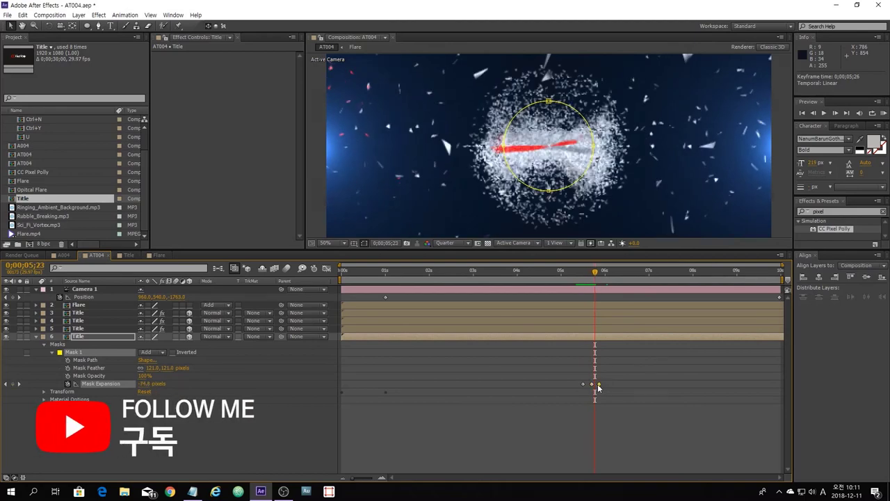
# Step: Preview the title's mask animation from 0;00;05;14, and check the particles around 0;00;05;29
pyautogui.moveTo(594, 276); pyautogui.dragTo(582, 293)
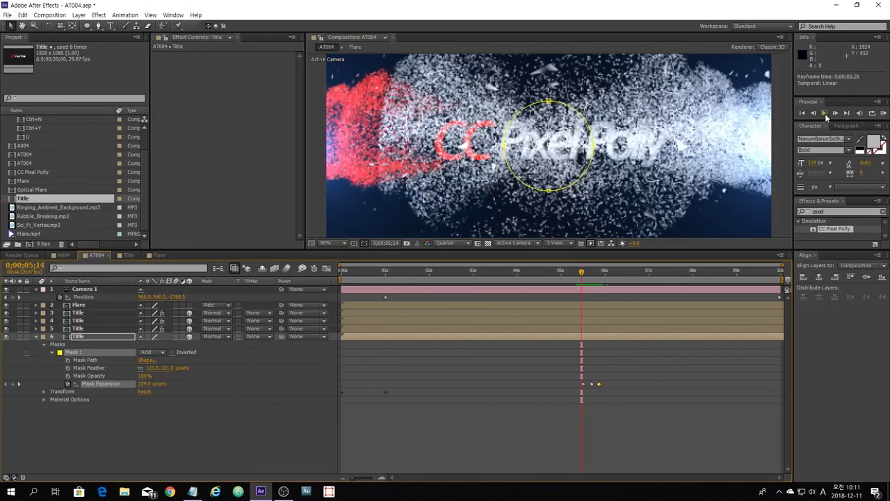
pyautogui.click(825, 113)
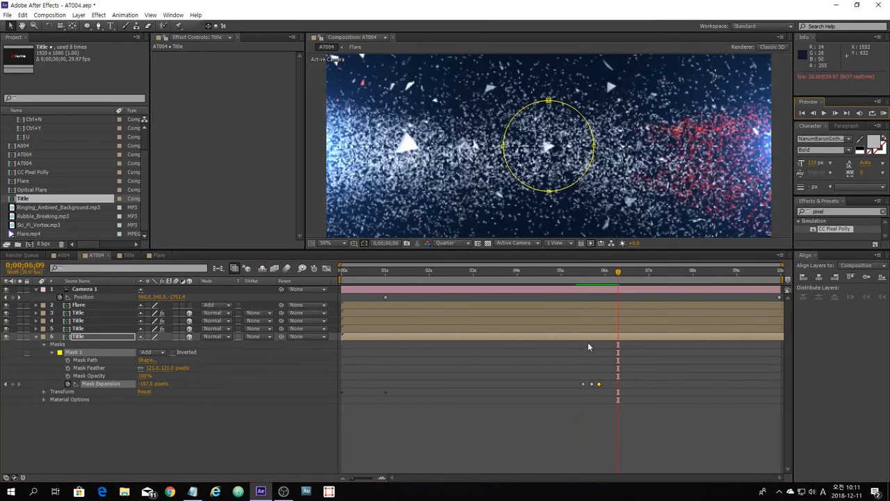
pyautogui.click(266, 438)
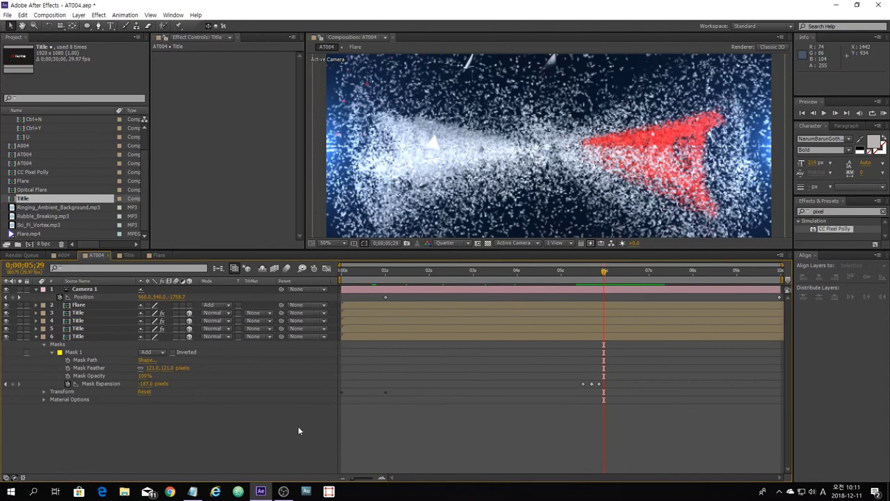